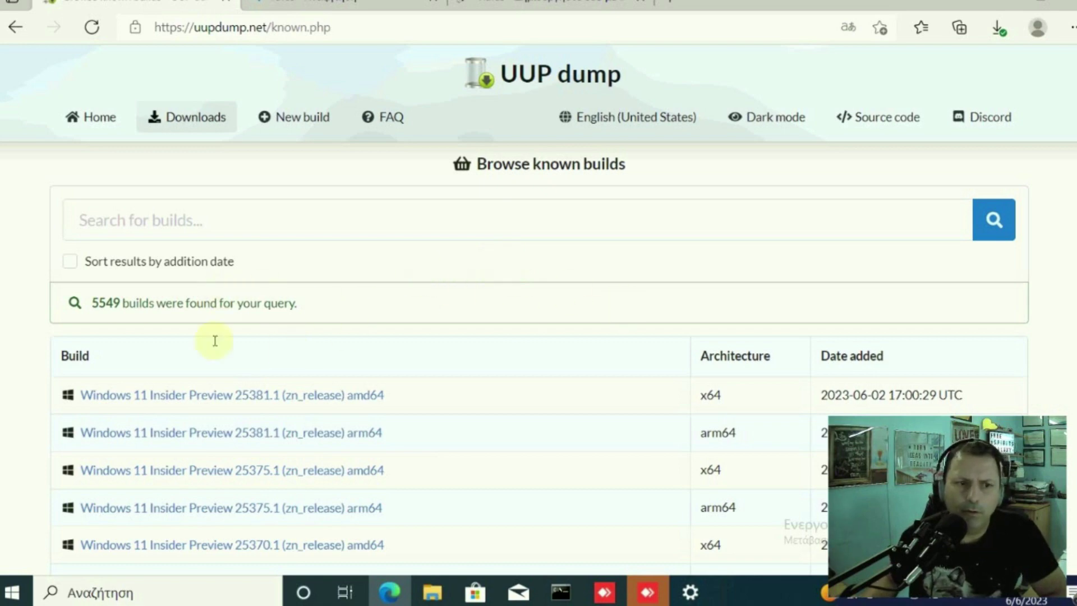
pyautogui.click(179, 31)
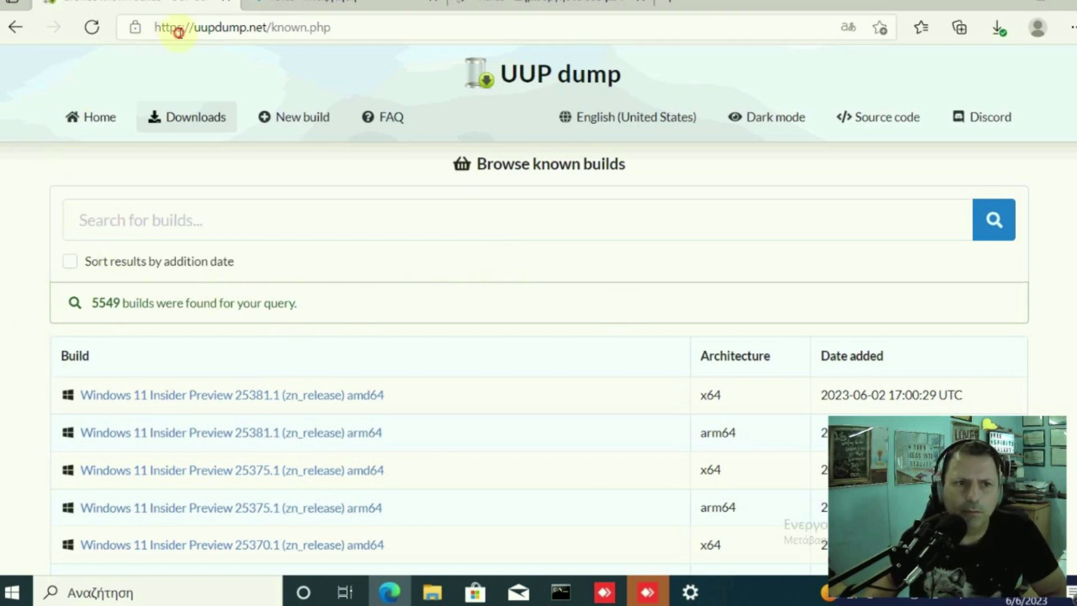
pyautogui.click(292, 27)
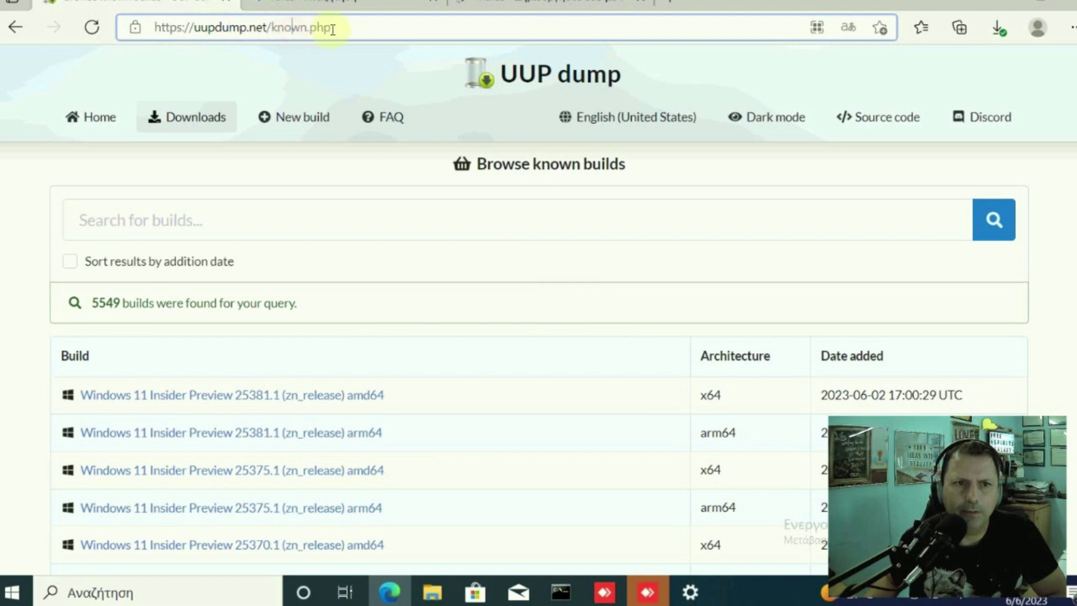
pyautogui.moveTo(332, 29); pyautogui.dragTo(227, 28)
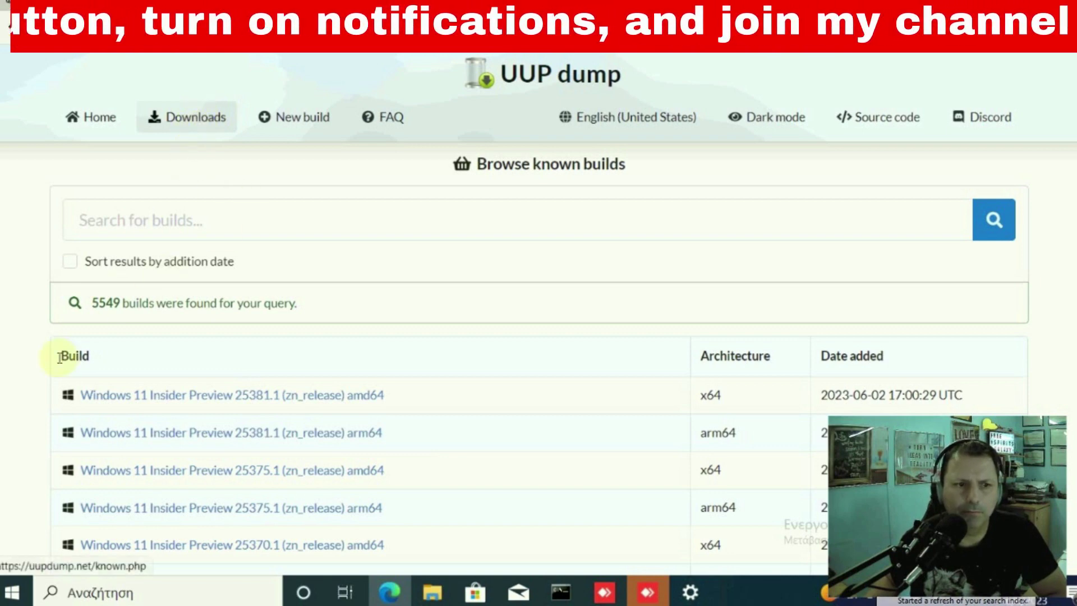
pyautogui.scroll(-4, 38, 362)
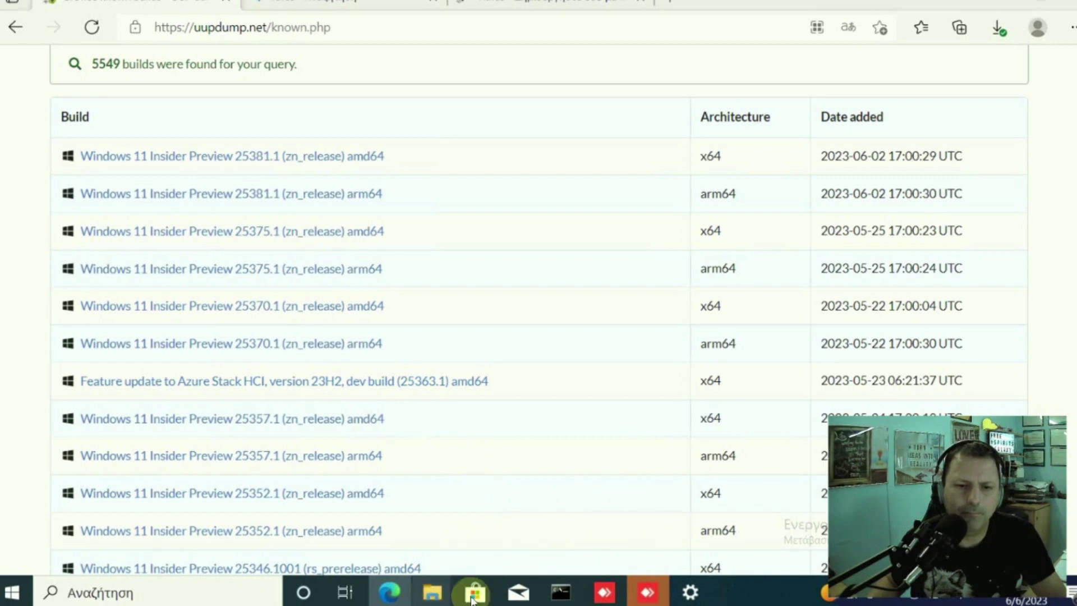
# Step: Check the build number of the existing download folder inside folder 1 on drive C in File Explorer
pyautogui.moveTo(434, 594)
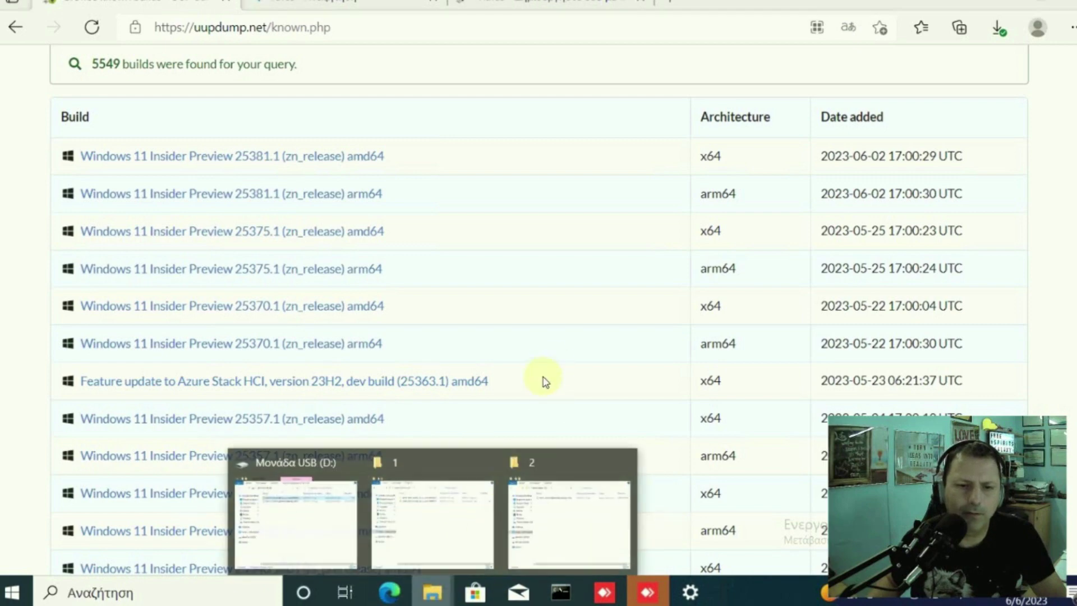
pyautogui.click(492, 524)
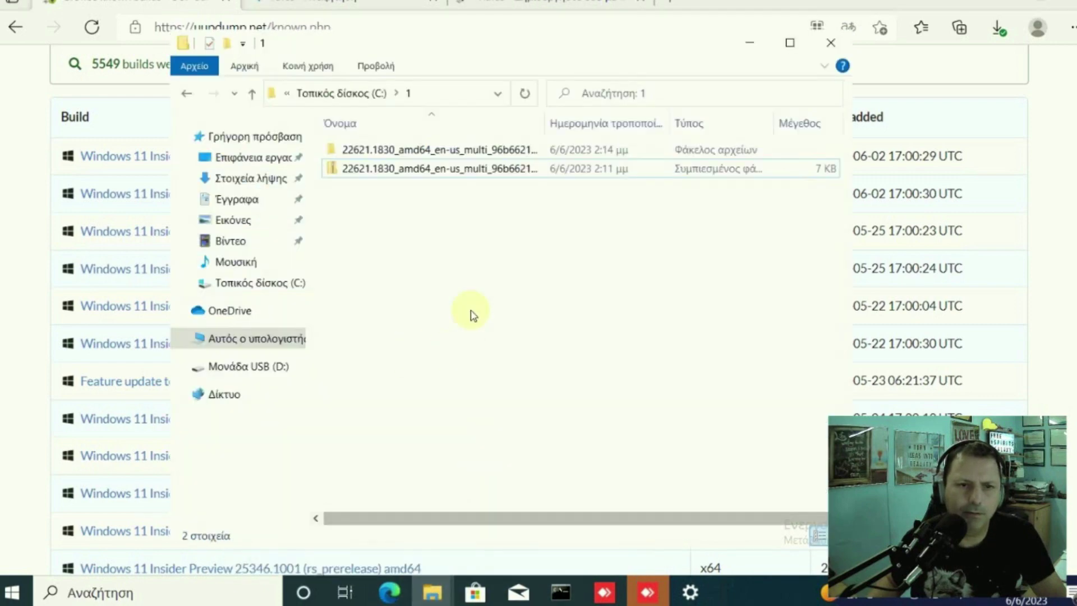
pyautogui.click(350, 153)
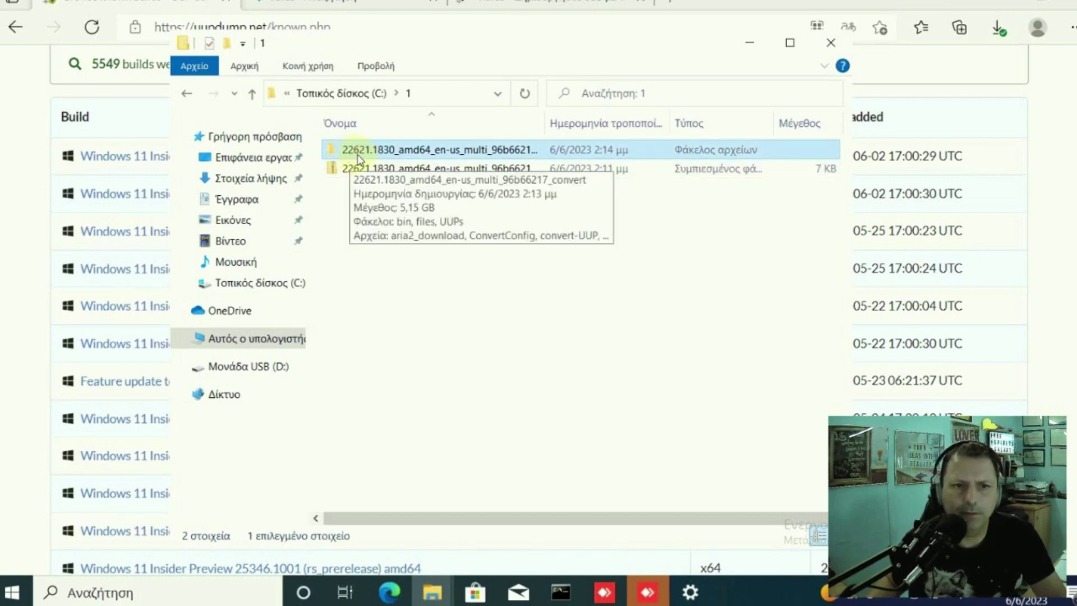
pyautogui.click(31, 433)
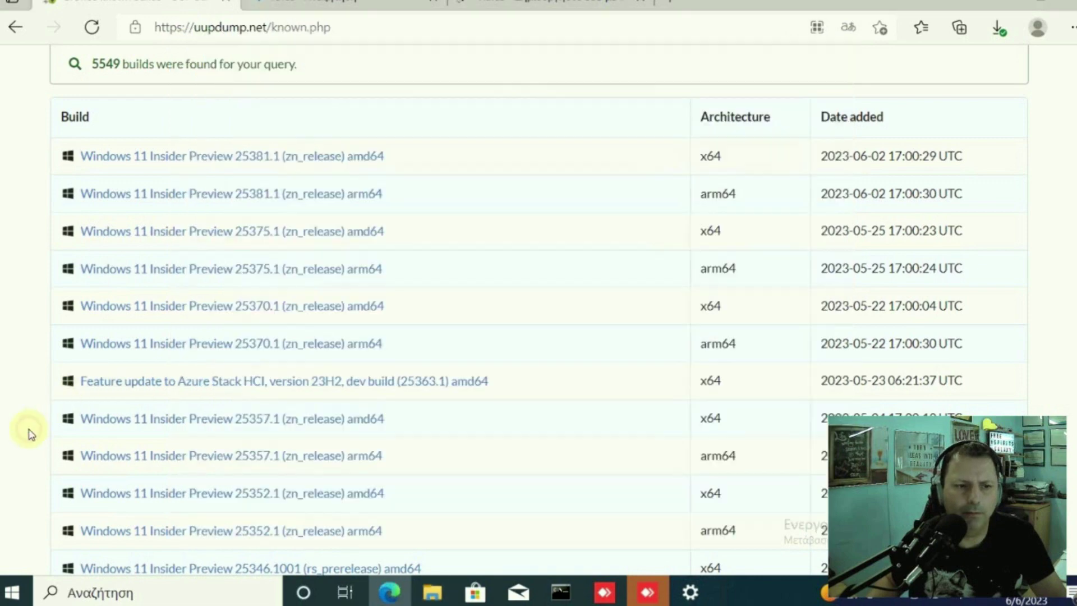
# Step: Look through the list of known builds for a suitable Windows 11 version
pyautogui.scroll(-7, 31, 433)
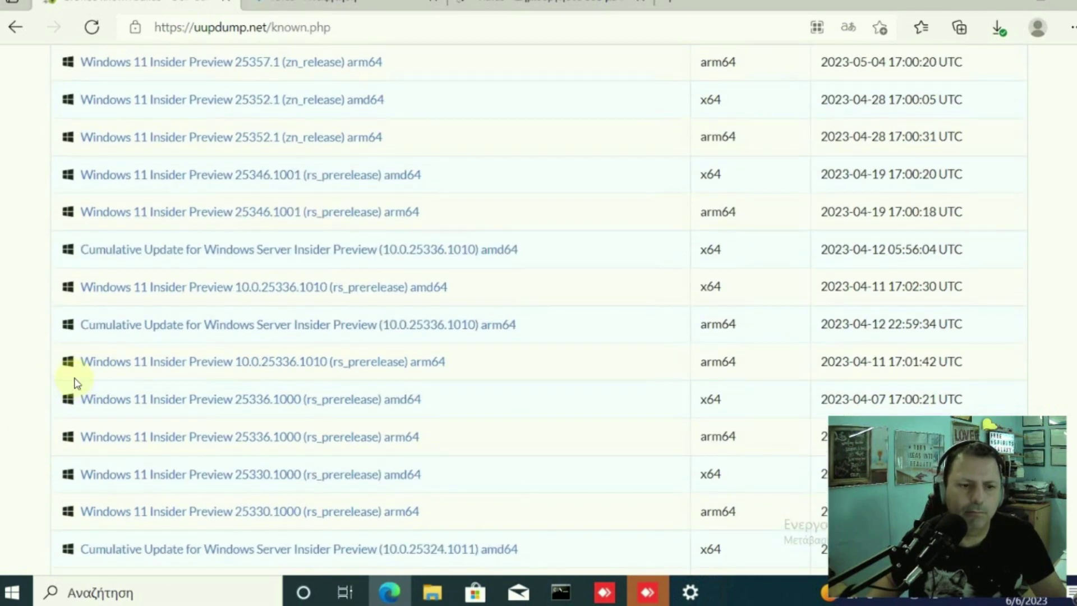
pyautogui.scroll(2, 74, 384)
pyautogui.scroll(-6, 75, 384)
pyautogui.scroll(-5, 74, 384)
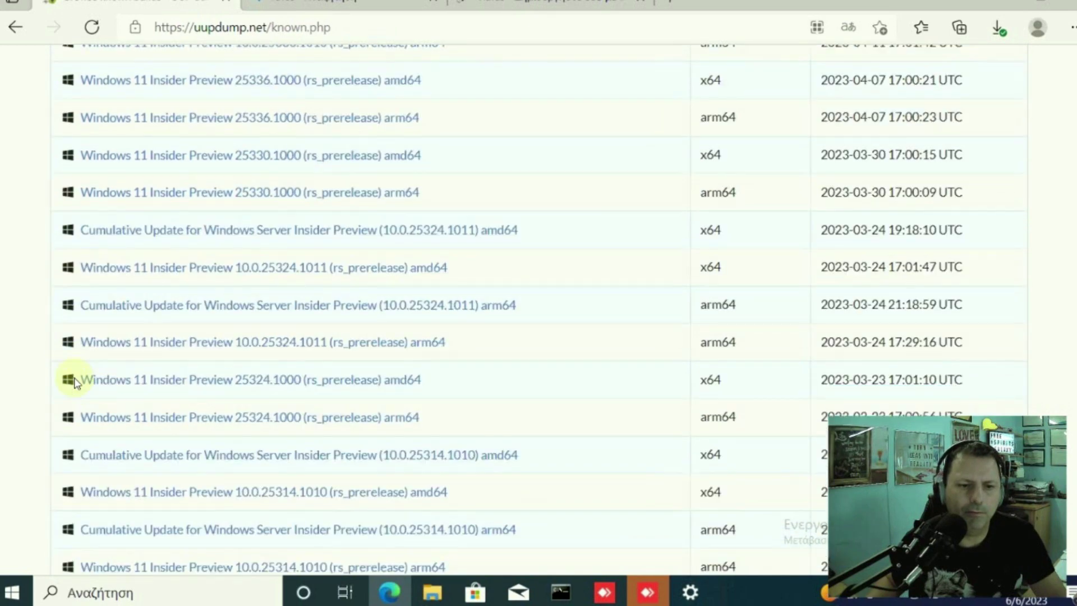
pyautogui.scroll(-1, 77, 382)
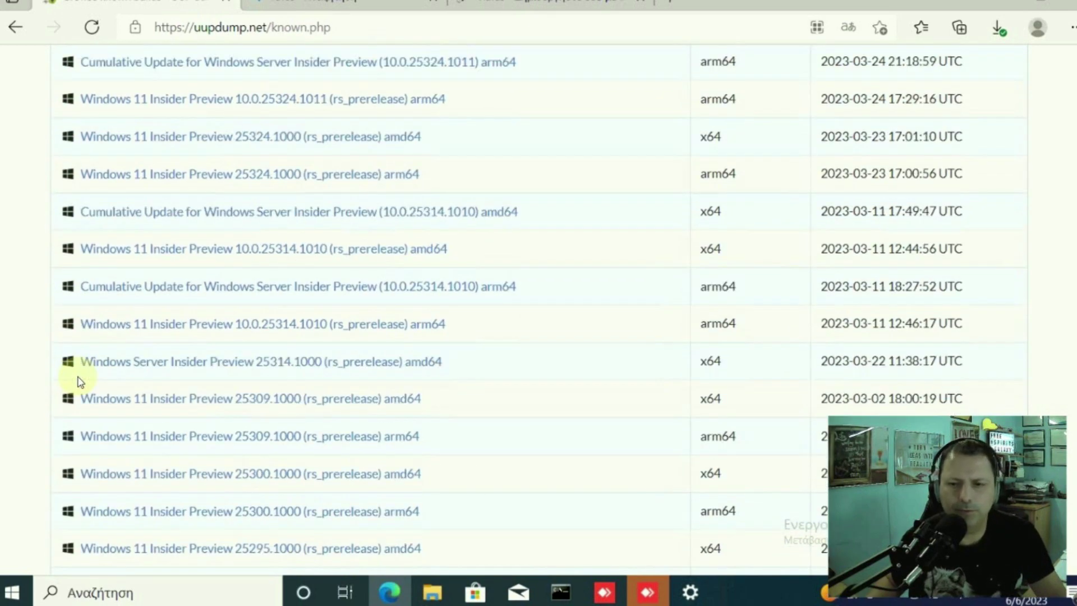
pyautogui.press('Home')
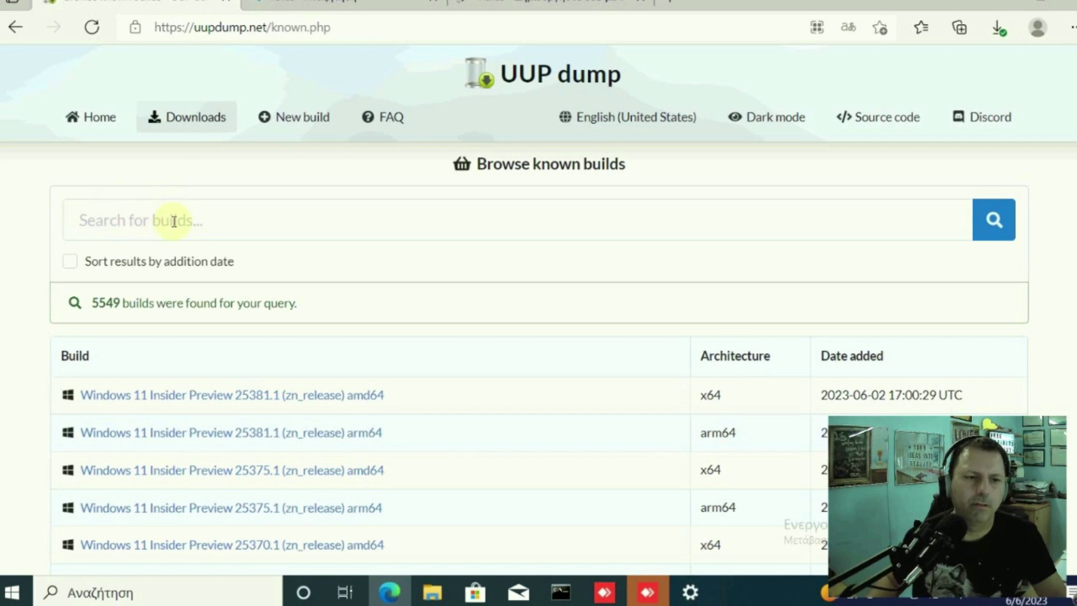
# Step: Search the known builds for 22621, using the folder name in folder 1 as reference
pyautogui.click(171, 222)
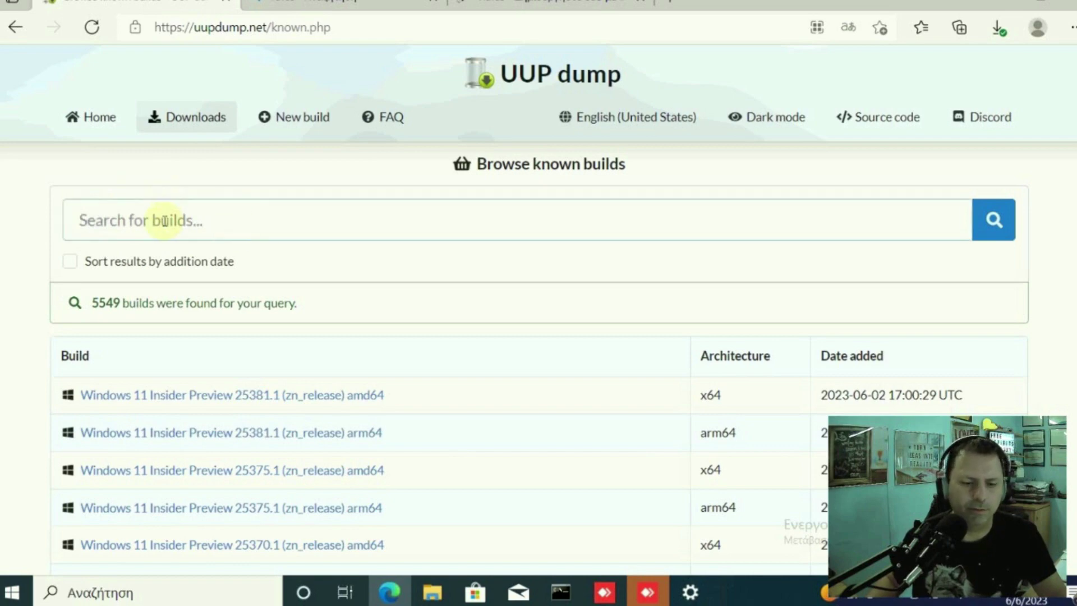
pyautogui.click(432, 591)
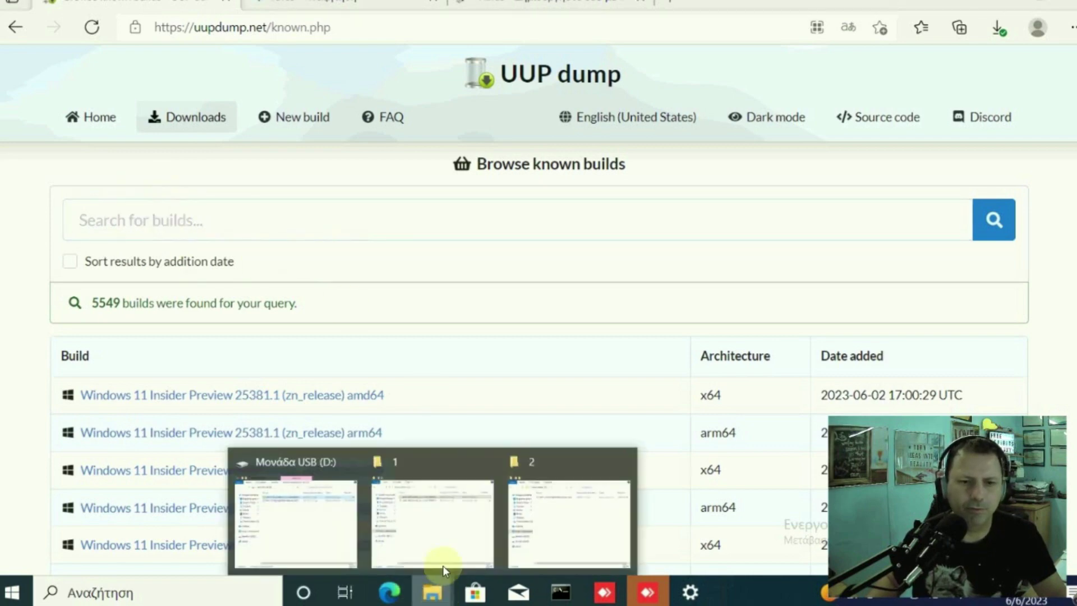
pyautogui.click(450, 533)
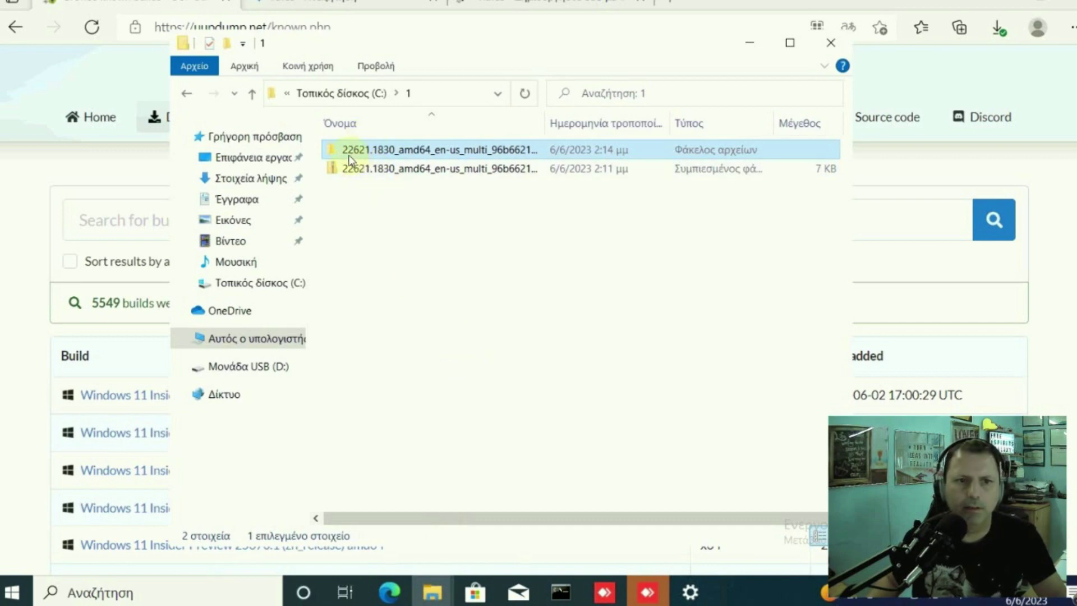
pyautogui.click(125, 220)
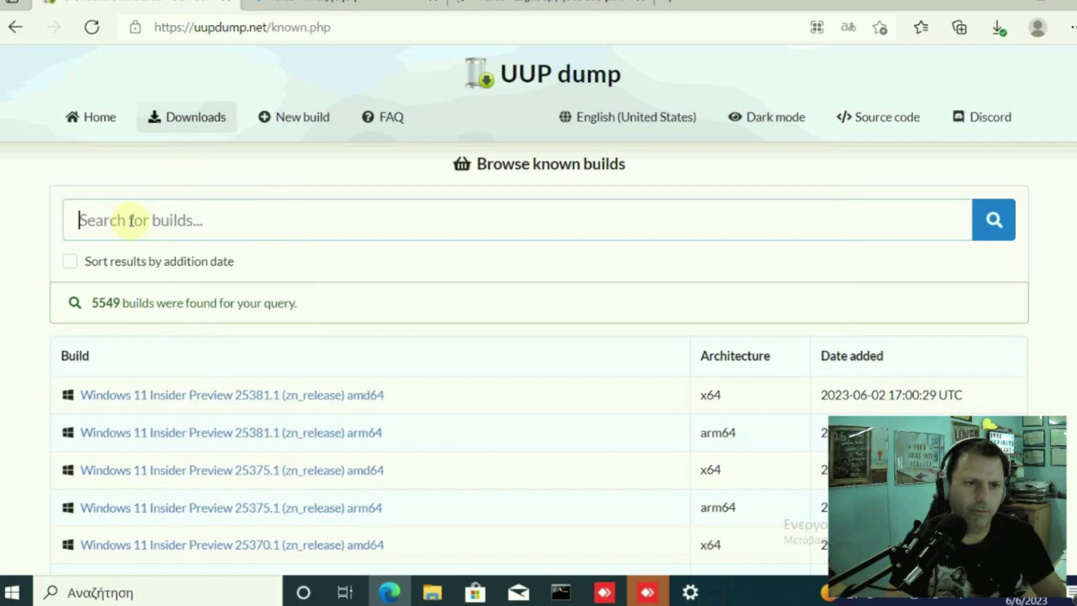
pyautogui.write('226')
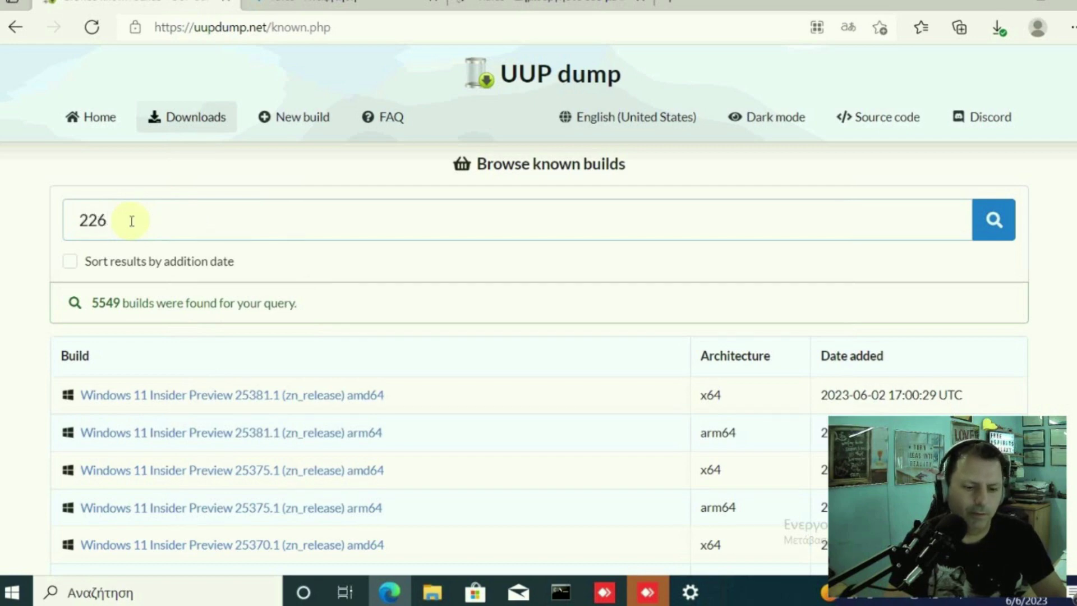
pyautogui.write('21')
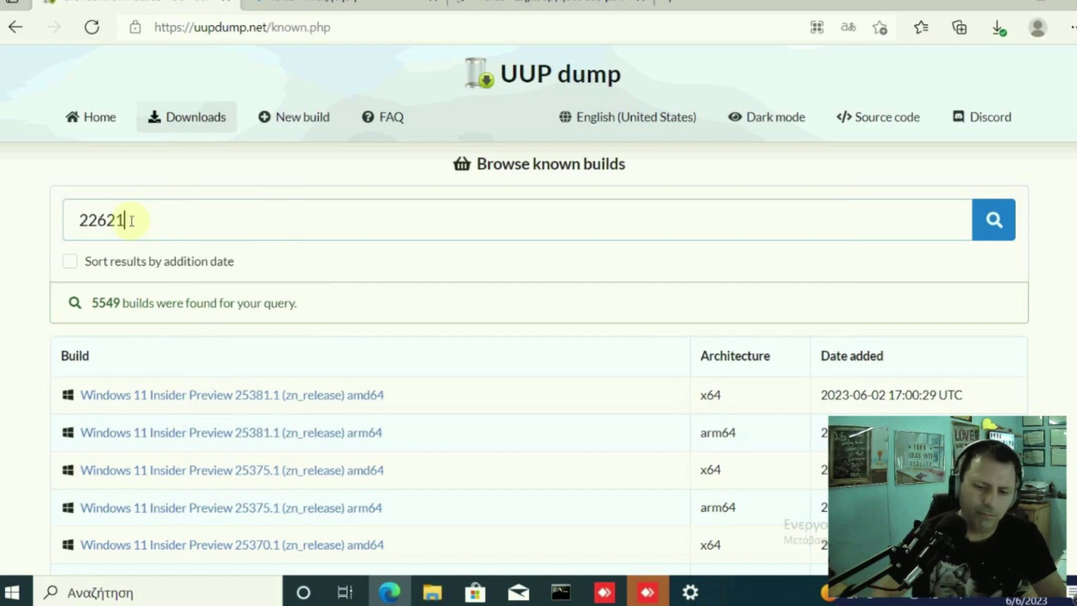
pyautogui.press('Return')
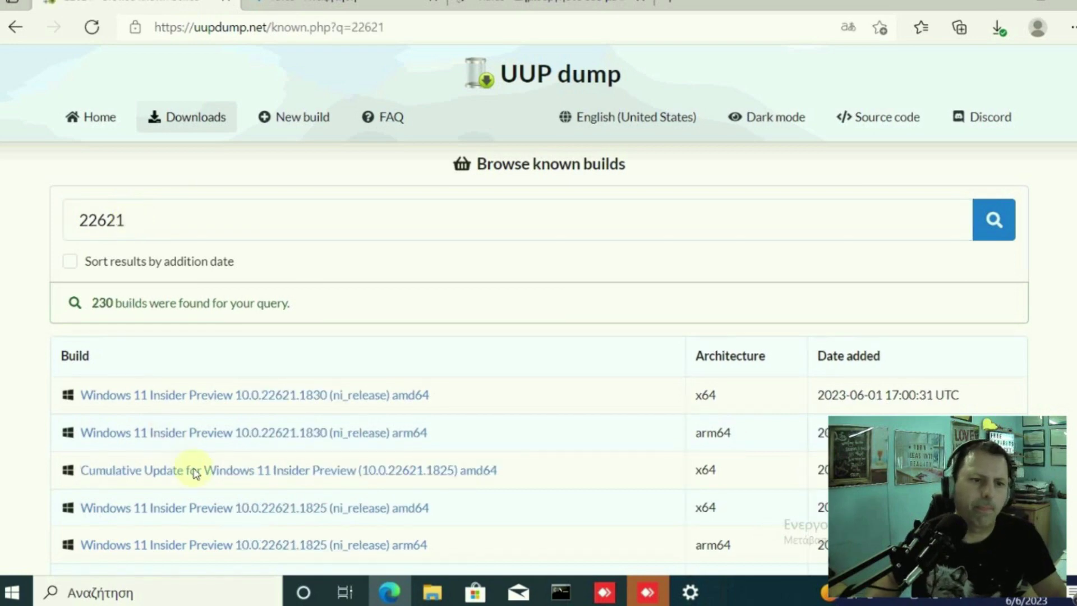
# Step: Compare the results with the folder name in folder 1 and open the Windows 11 Insider Preview 10.0.22621.1830 (ni_release) amd64 build
pyautogui.scroll(-2, 373, 423)
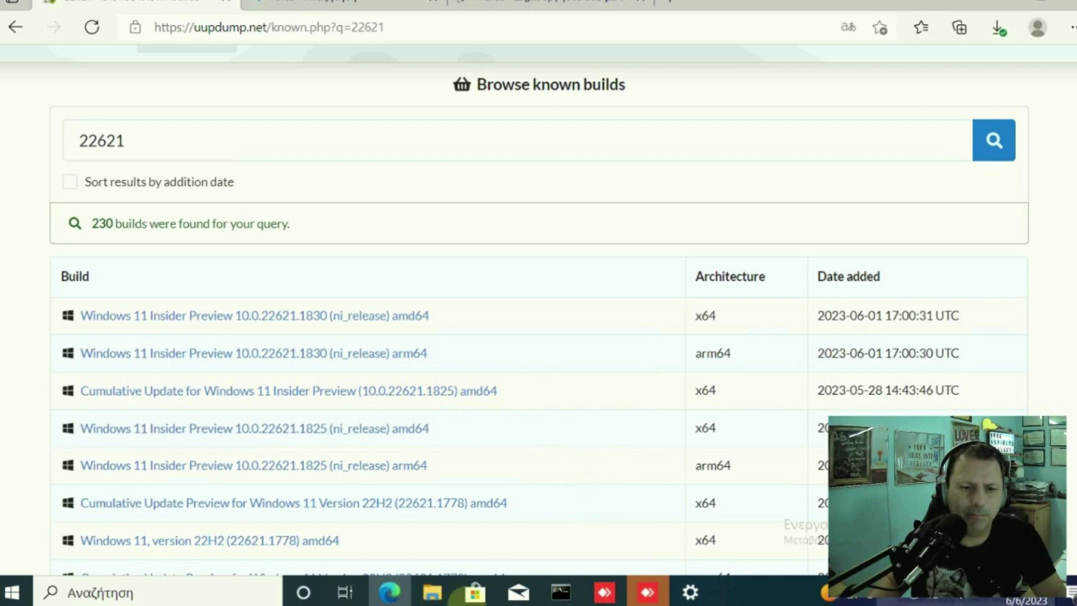
pyautogui.moveTo(424, 593)
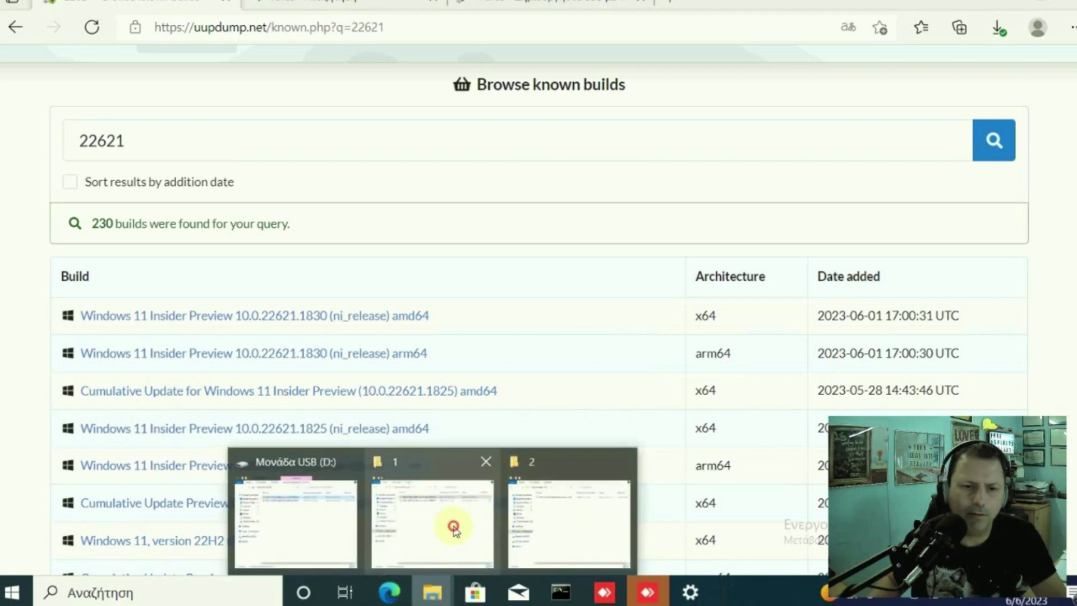
pyautogui.click(454, 528)
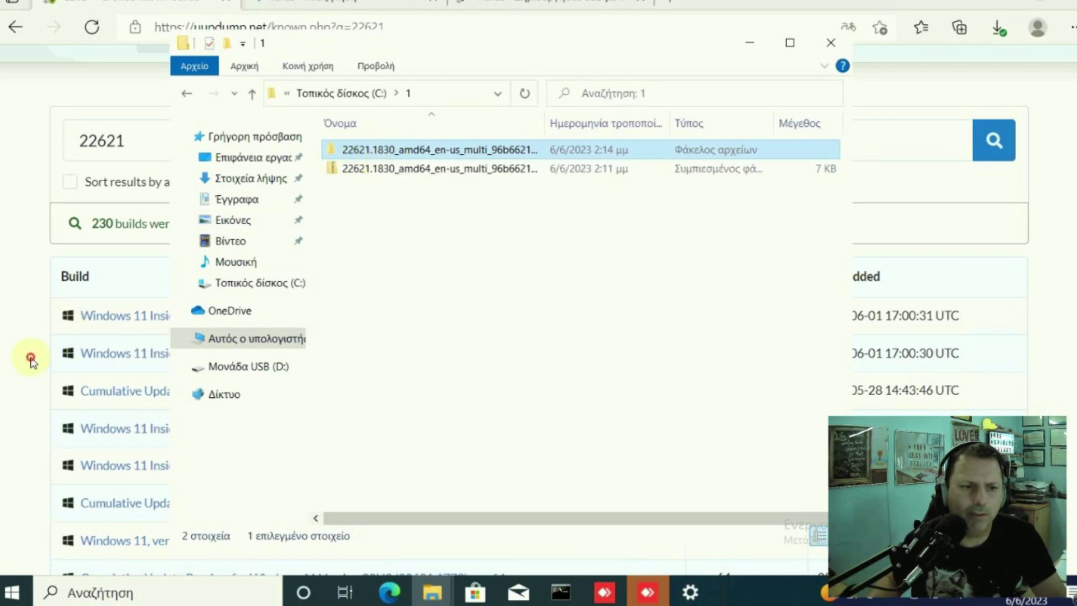
pyautogui.click(40, 394)
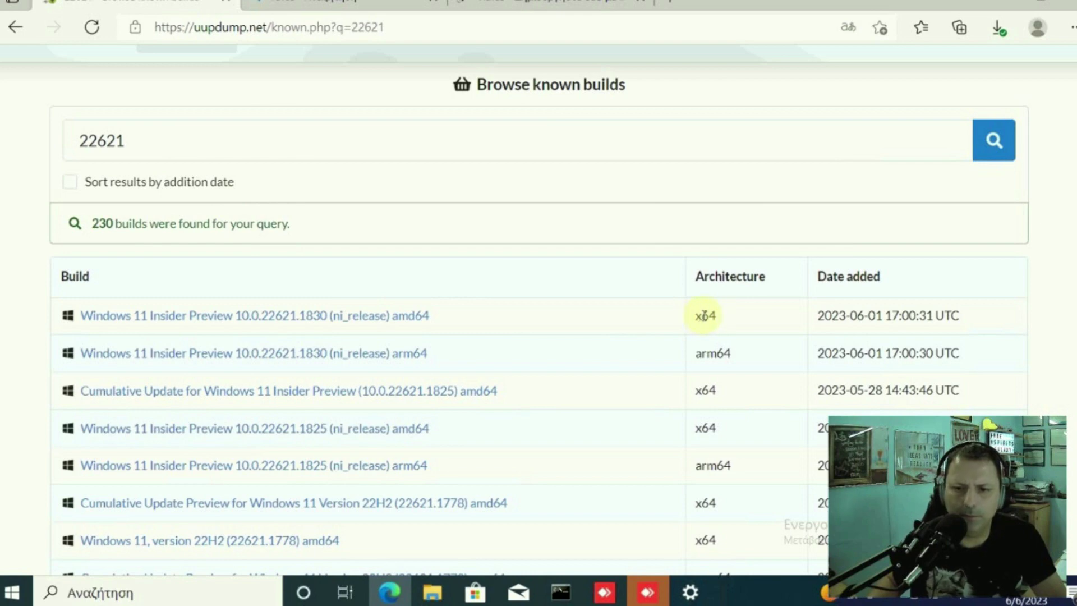
pyautogui.click(241, 321)
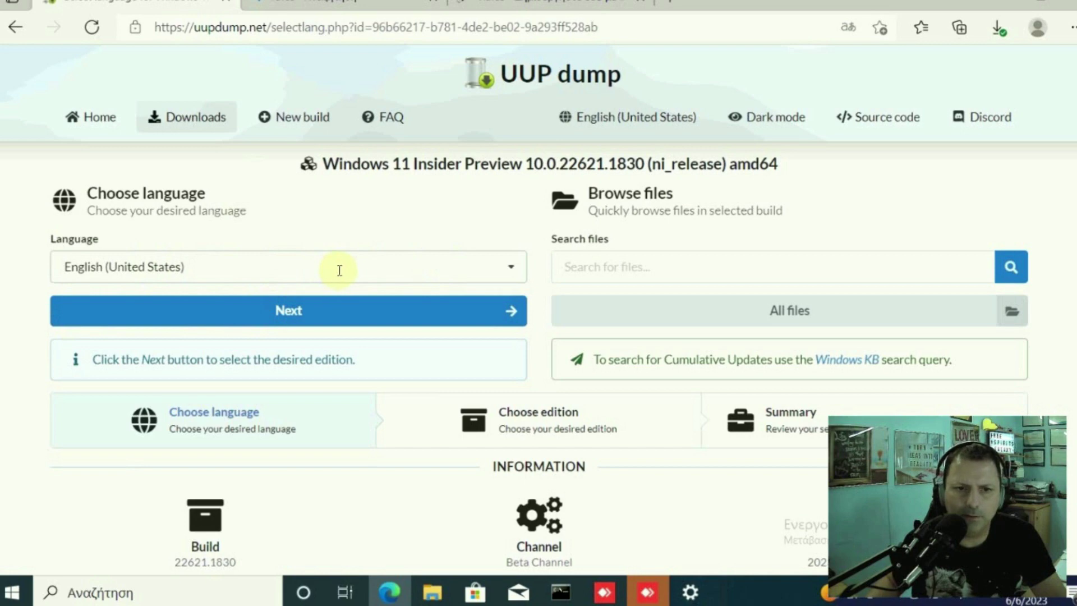
# Step: Look through the available languages, keep English (United States), and continue to the edition selection
pyautogui.click(261, 259)
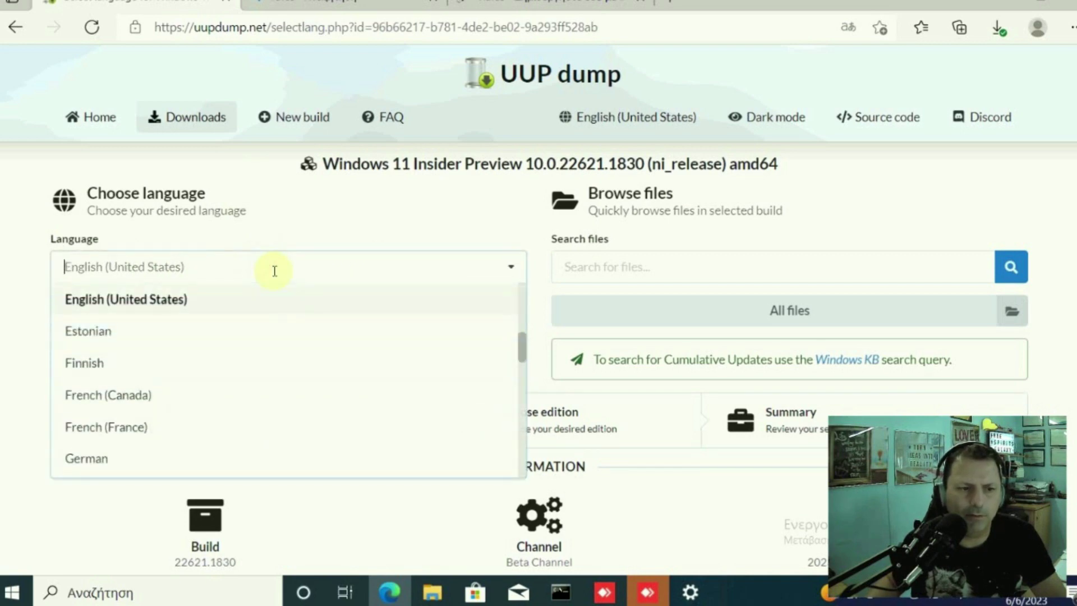
pyautogui.scroll(-3, 368, 362)
pyautogui.scroll(3, 368, 362)
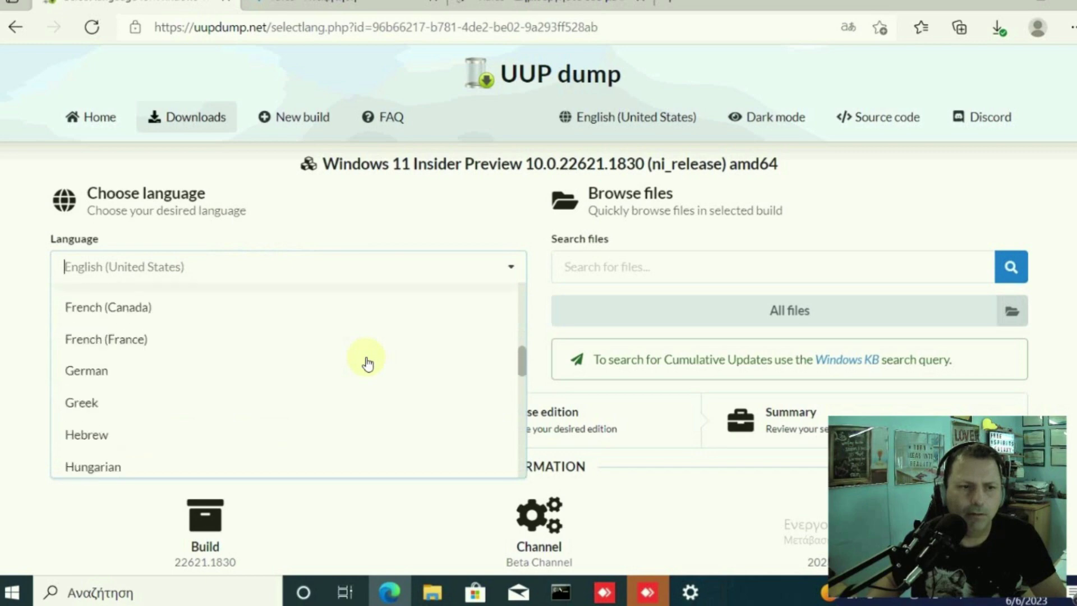
pyautogui.click(27, 303)
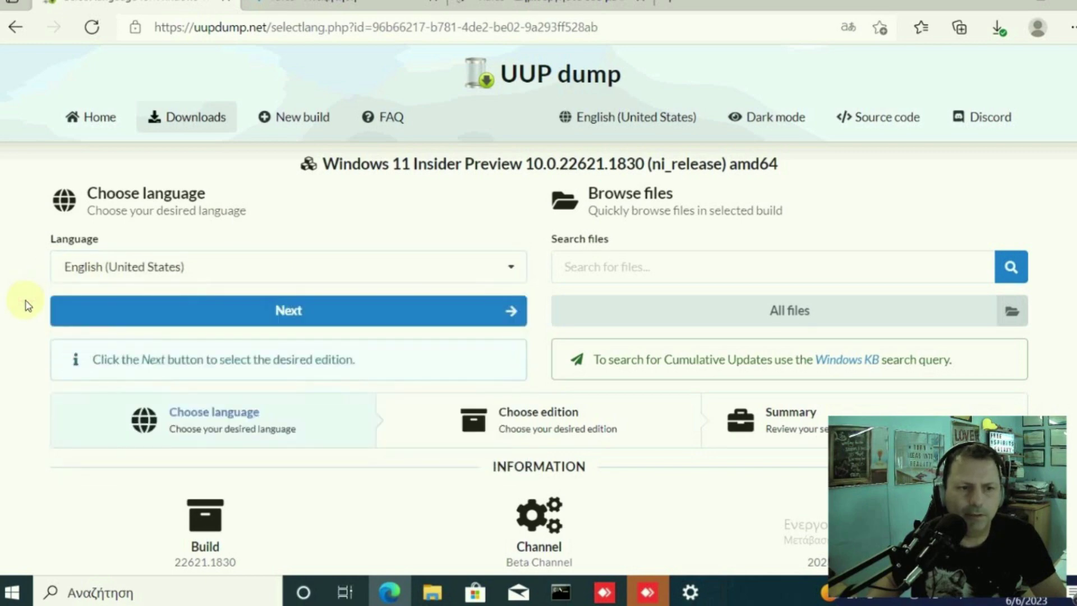
pyautogui.scroll(-1, 27, 305)
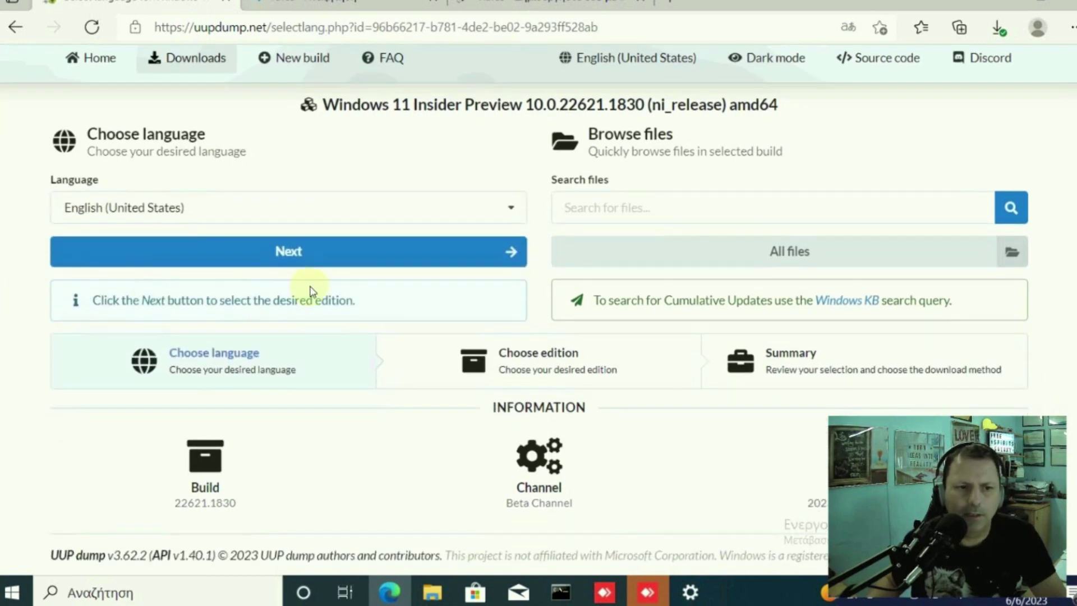
pyautogui.click(337, 253)
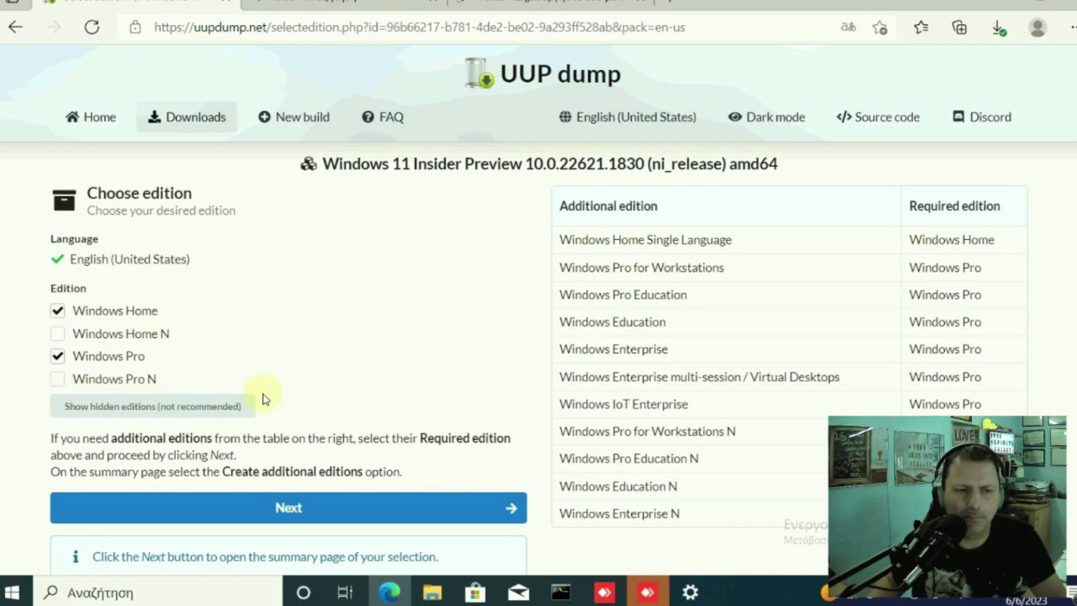
# Step: Keep the Windows Home and Windows Pro editions selected, and review the download and conversion options on the summary page
pyautogui.scroll(-2, 353, 391)
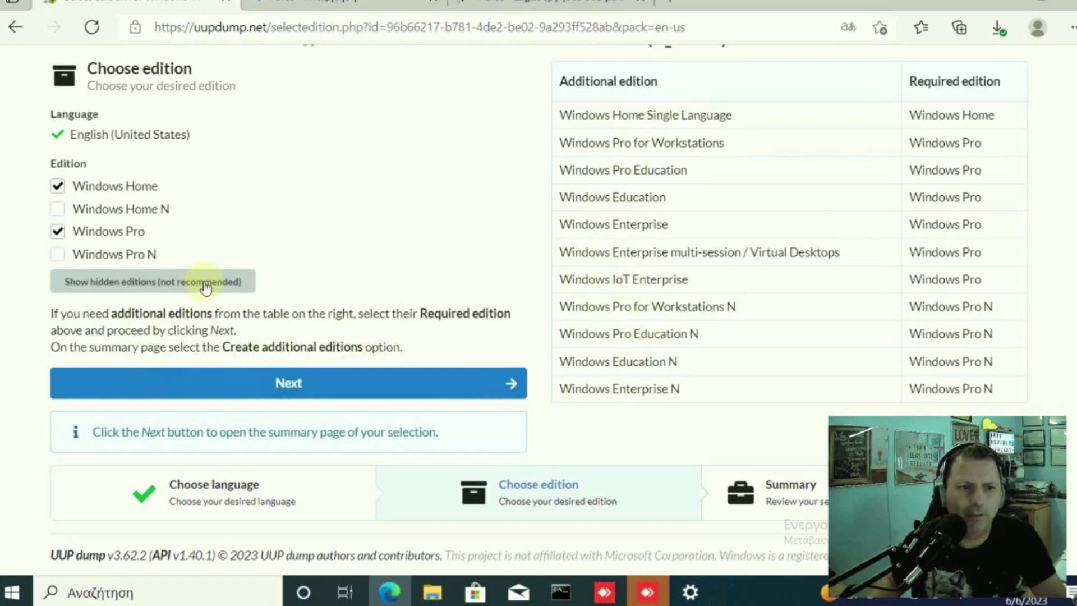
pyautogui.click(267, 386)
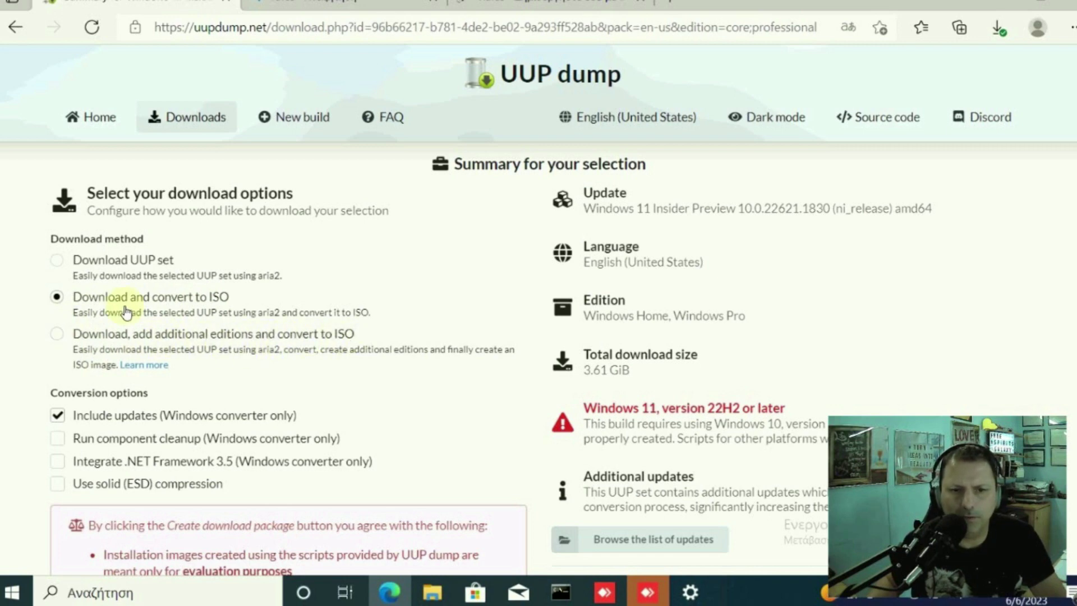
pyautogui.scroll(-5, 179, 365)
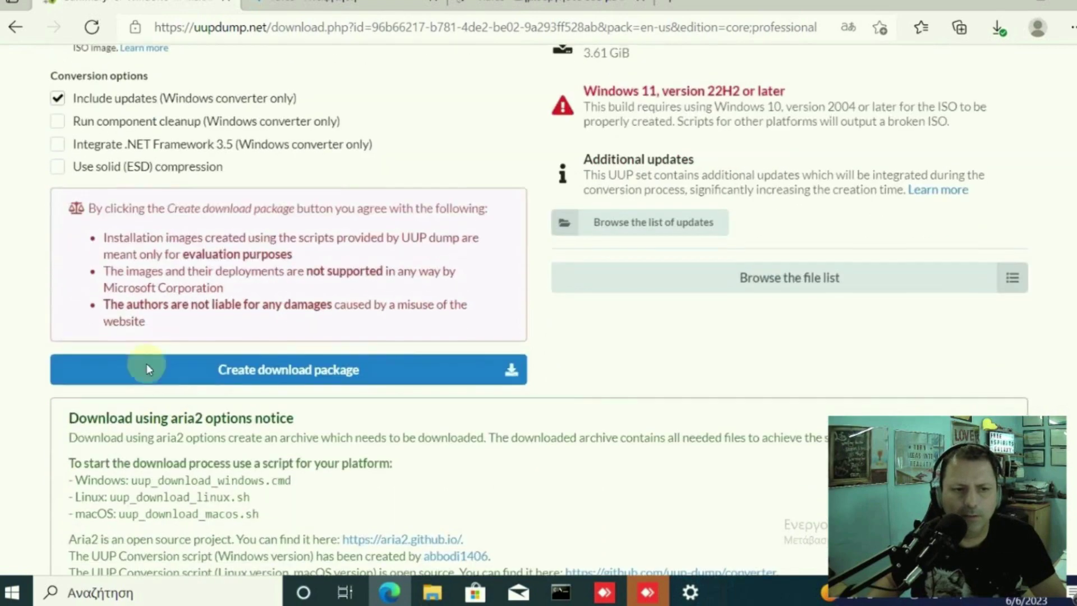
pyautogui.scroll(-2, 227, 421)
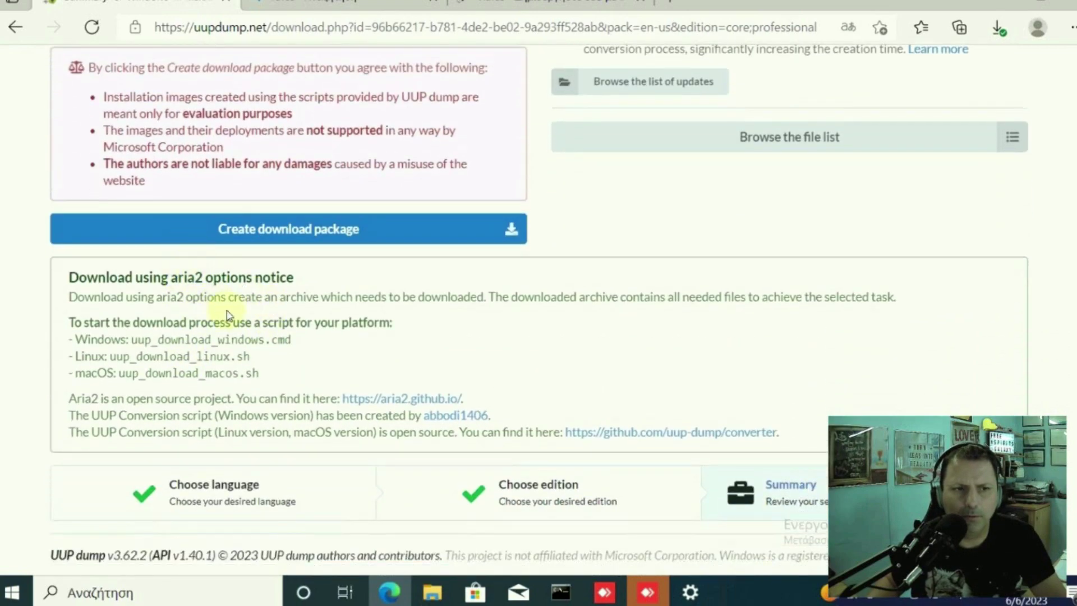
pyautogui.scroll(4, 308, 275)
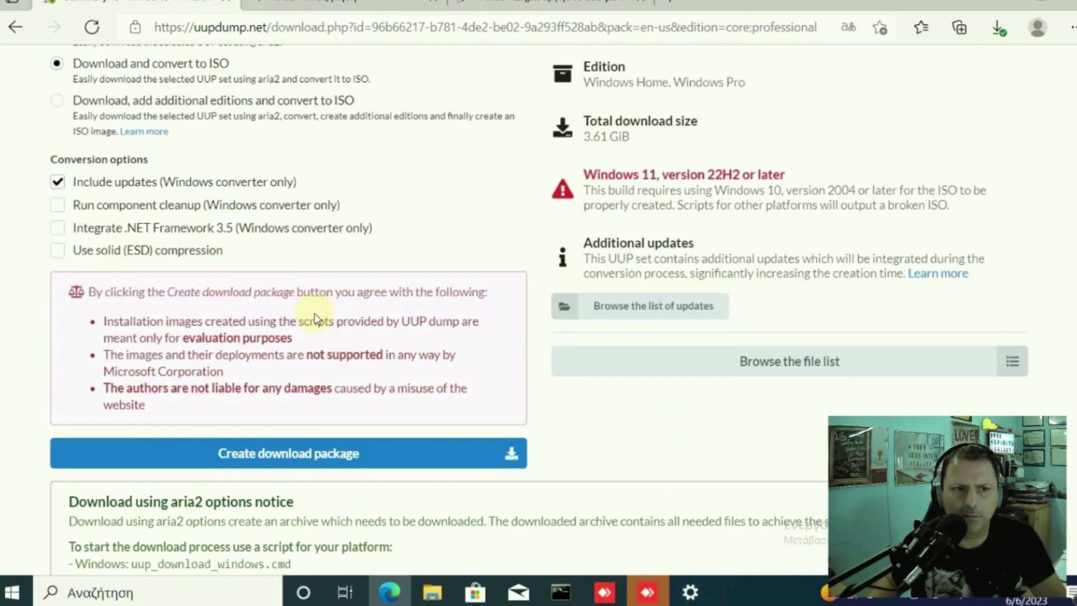
pyautogui.scroll(3, 367, 336)
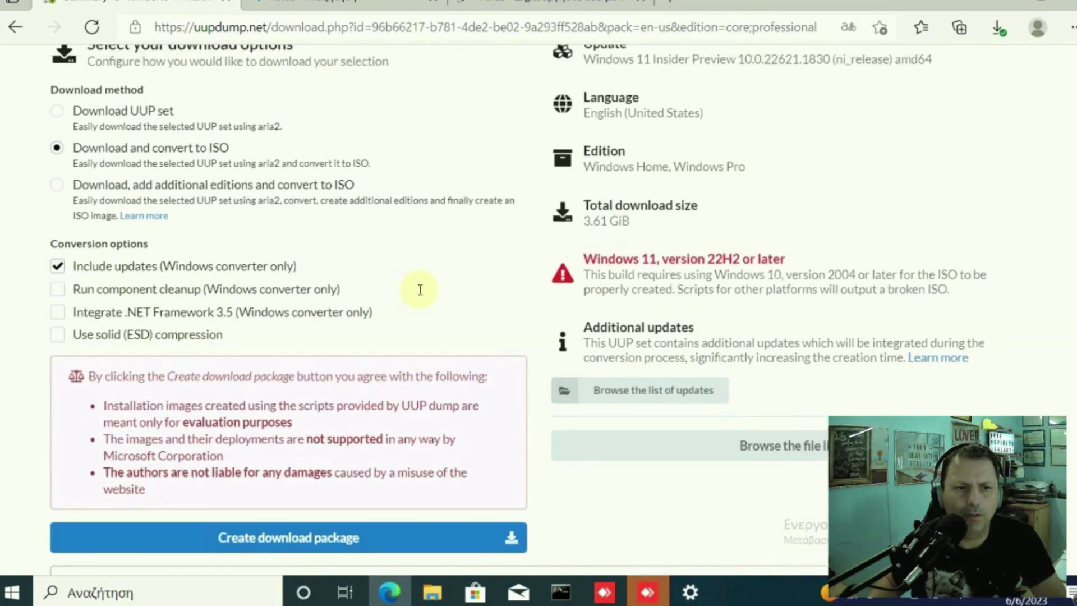
# Step: Review the download and conversion options, keep Download and convert to ISO with Include updates, and create the download package
pyautogui.scroll(-4, 377, 397)
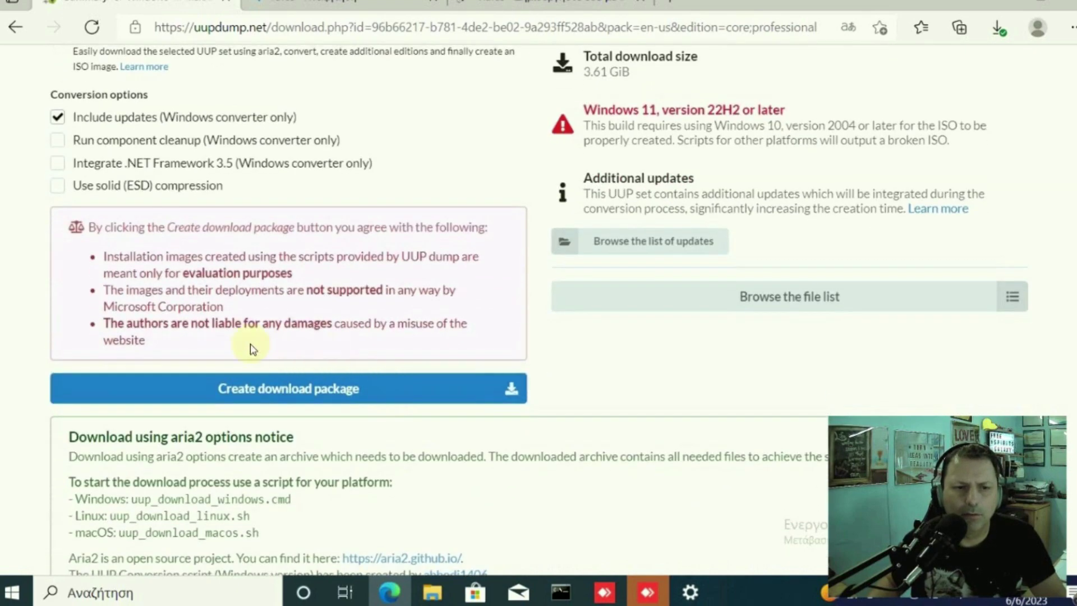
pyautogui.scroll(2, 258, 351)
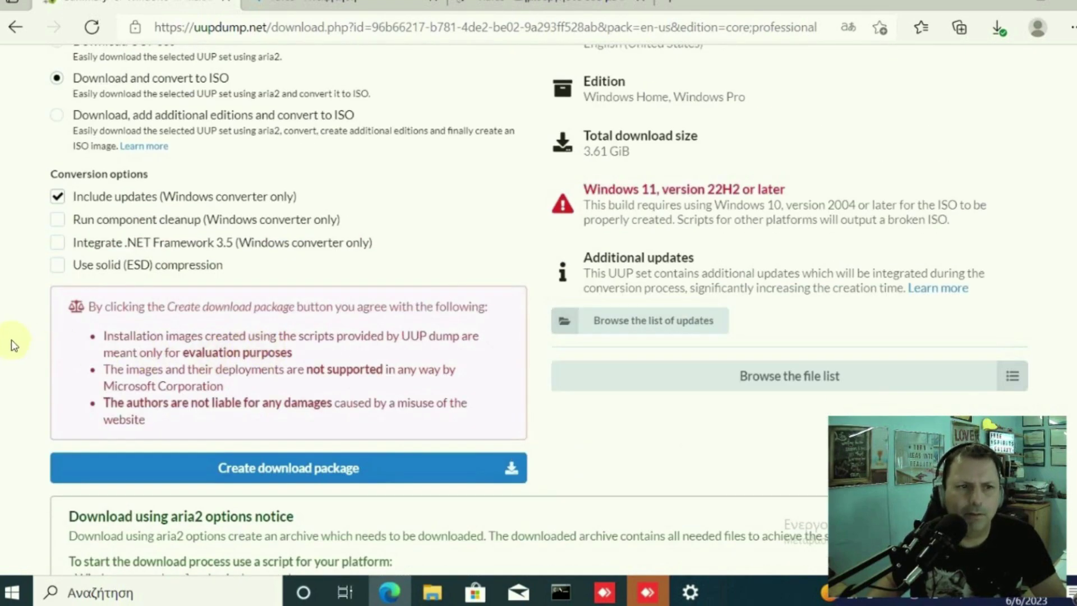
pyautogui.scroll(4, 14, 345)
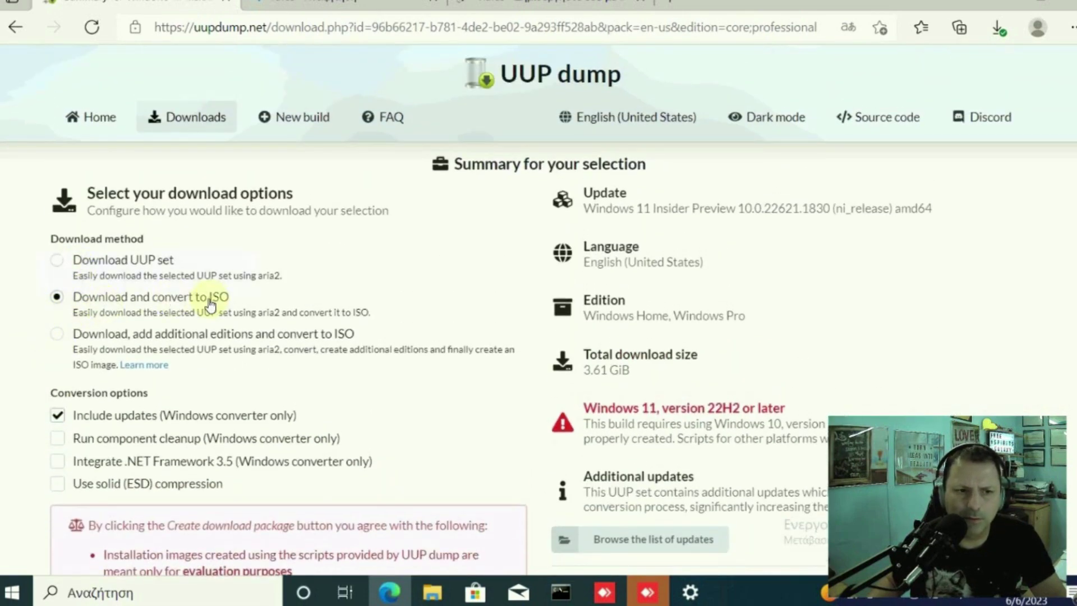
pyautogui.scroll(-4, 349, 386)
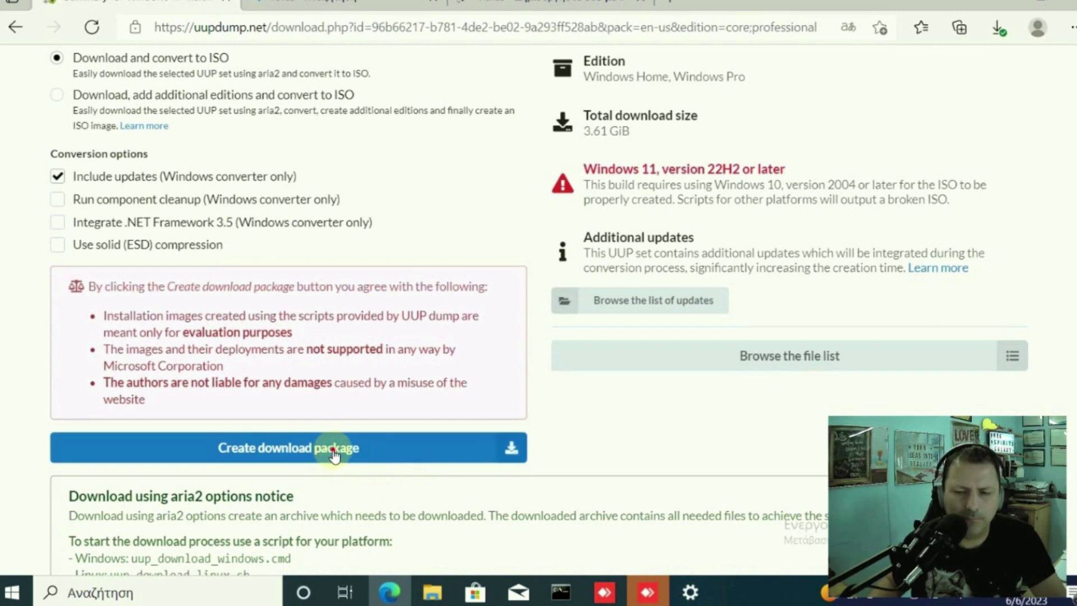
pyautogui.click(335, 456)
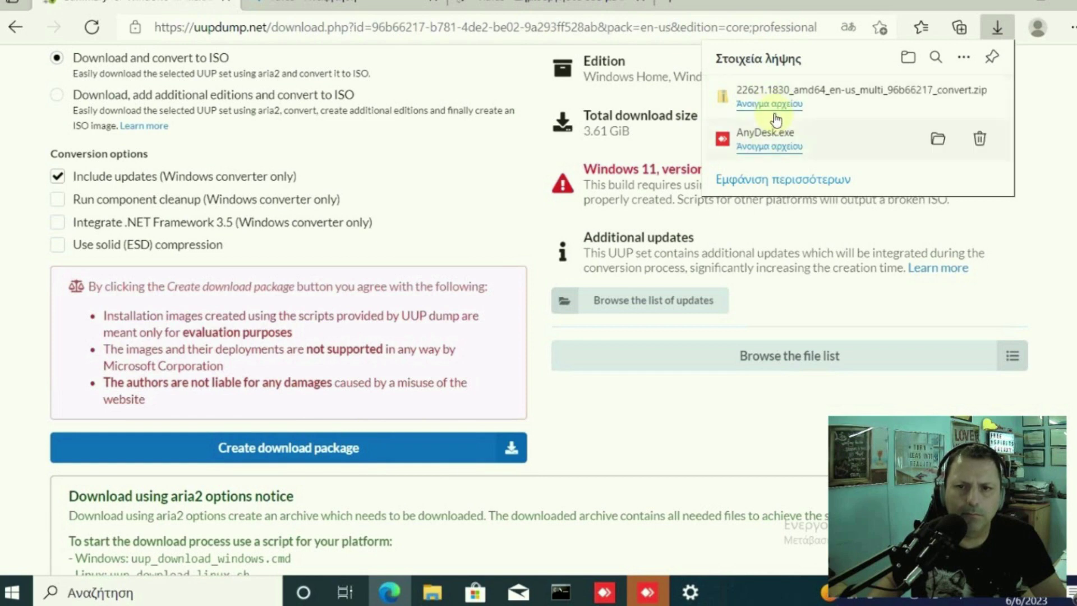
# Step: Try to delete AnyDesk.exe through the browser's list of recent downloads
pyautogui.click(979, 140)
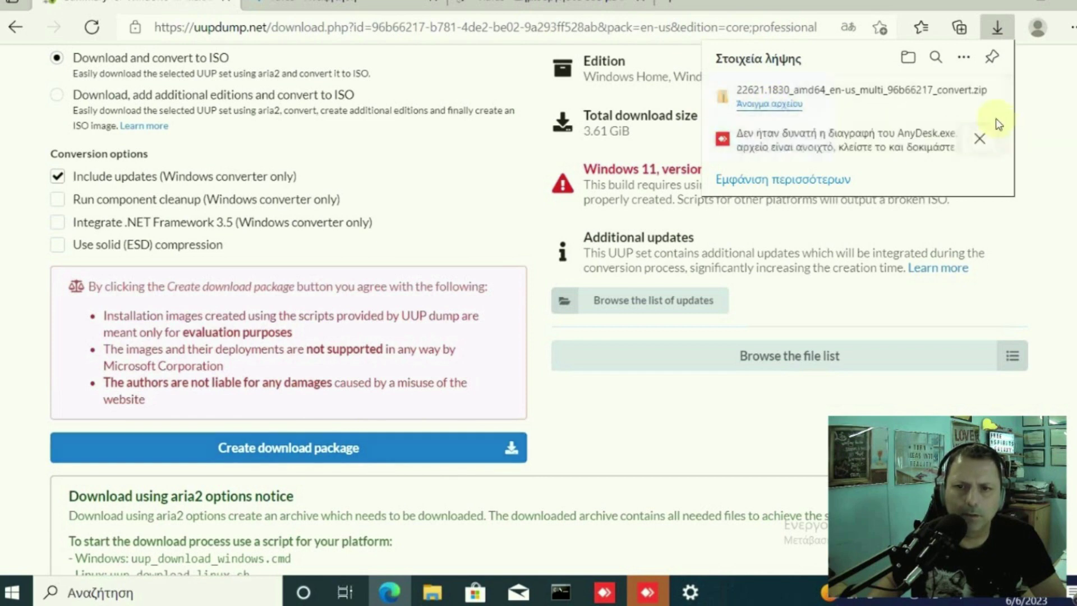
pyautogui.click(981, 141)
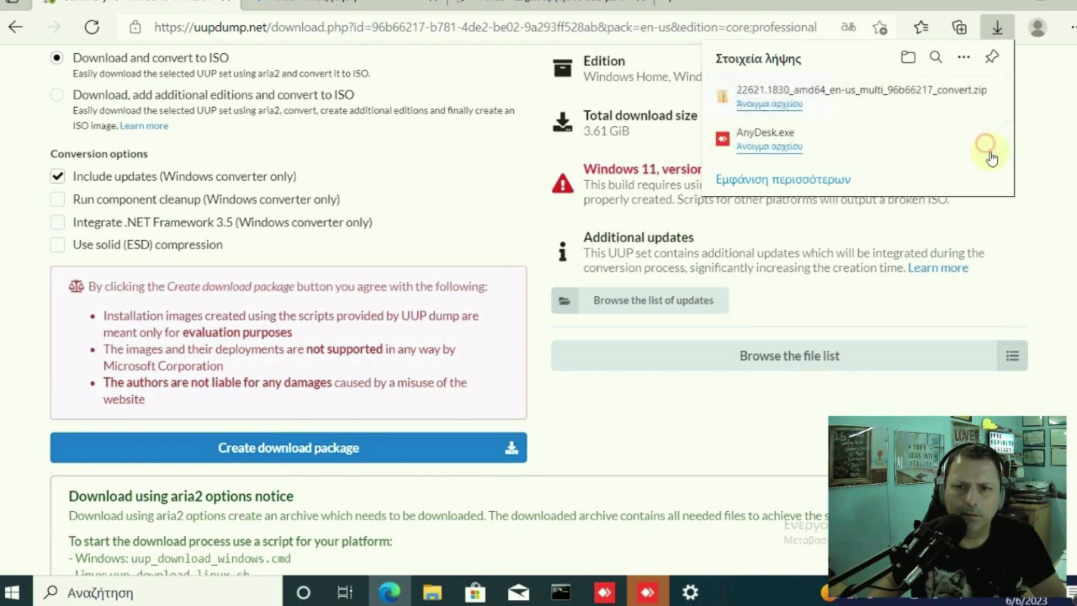
pyautogui.click(981, 140)
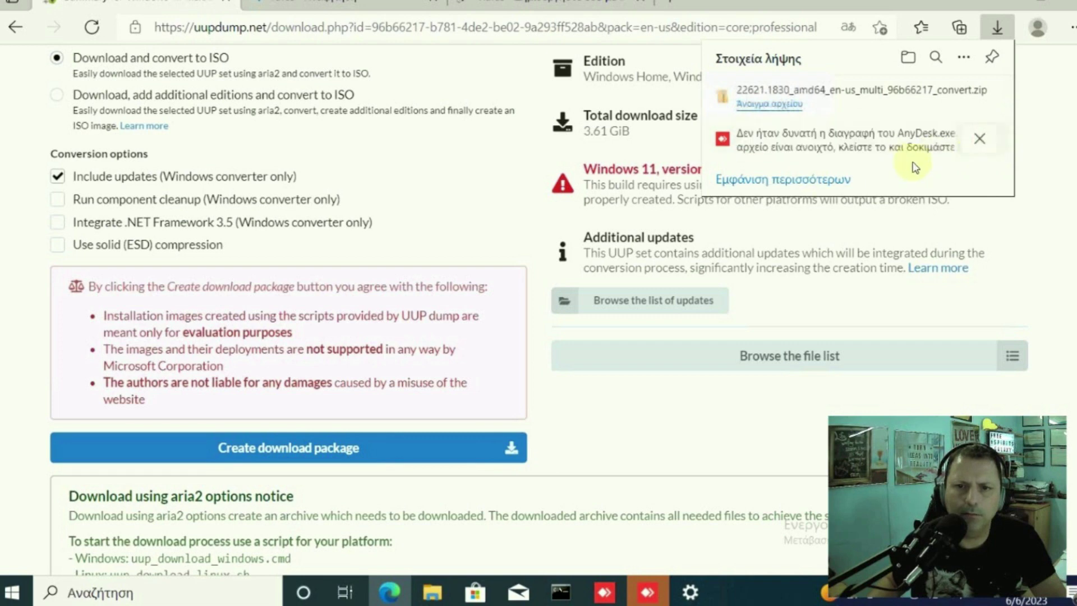
pyautogui.click(981, 144)
pyautogui.click(980, 140)
pyautogui.click(980, 140)
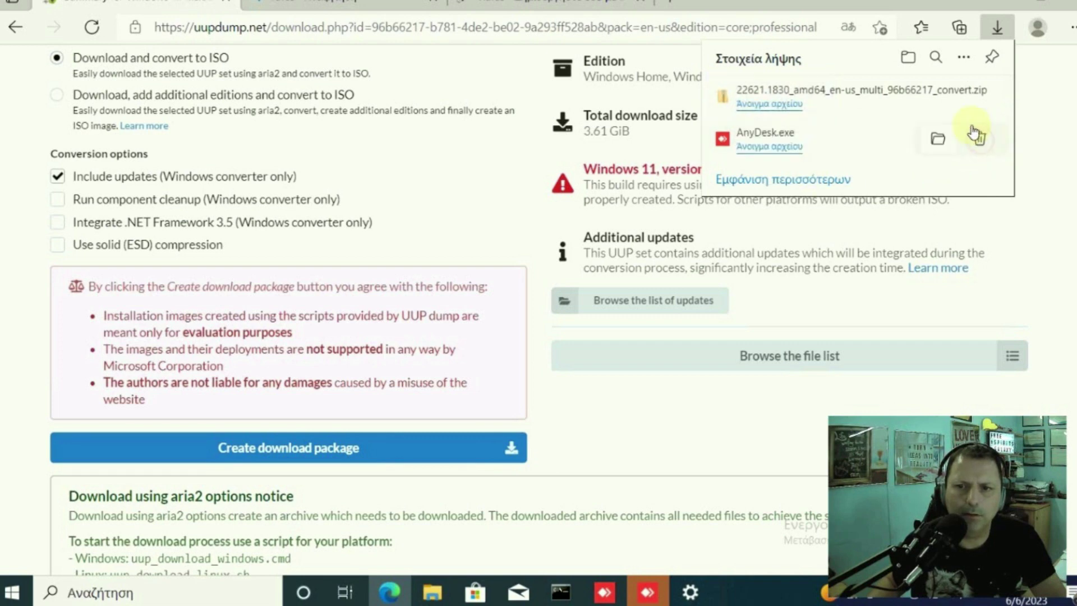
# Step: Open the downloaded 22621.1830_amd64_en-us_multi_96b66217_convert.zip to view its contents, and bring up folder 1 on drive C
pyautogui.click(770, 105)
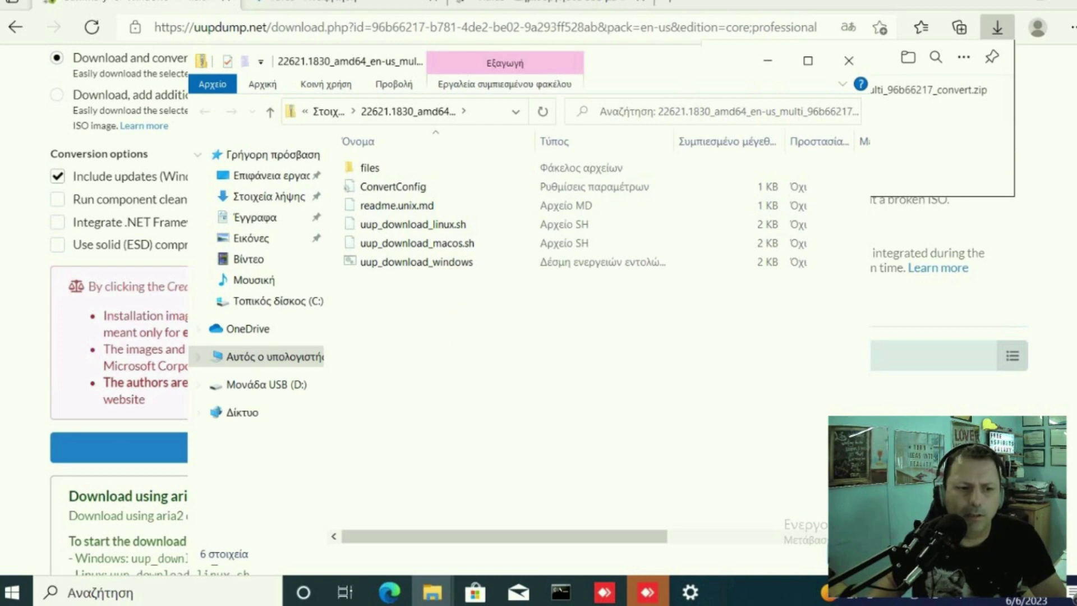
pyautogui.click(25, 408)
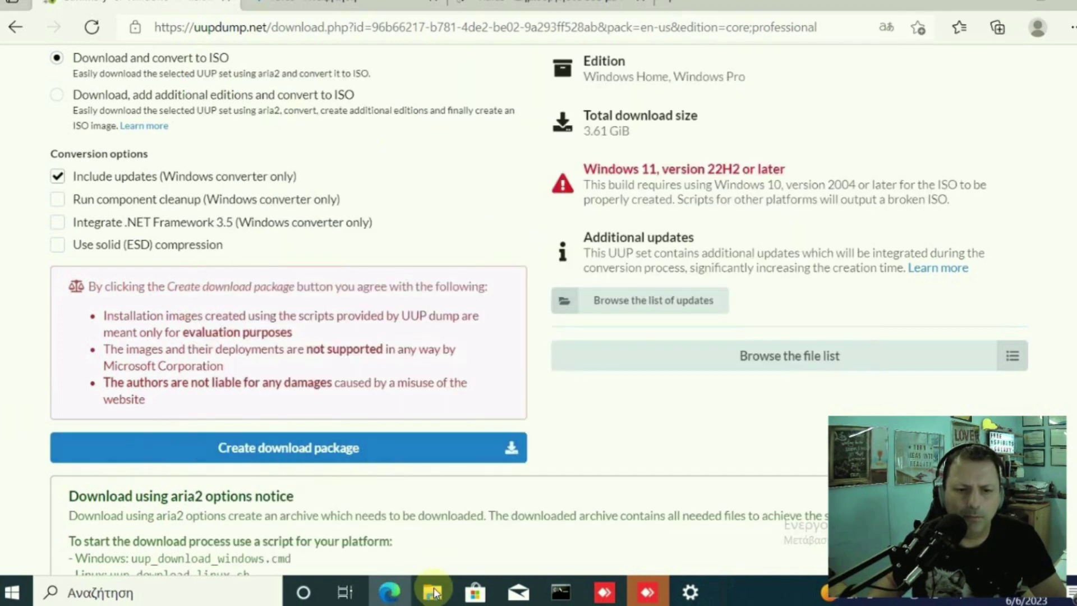
pyautogui.moveTo(431, 594)
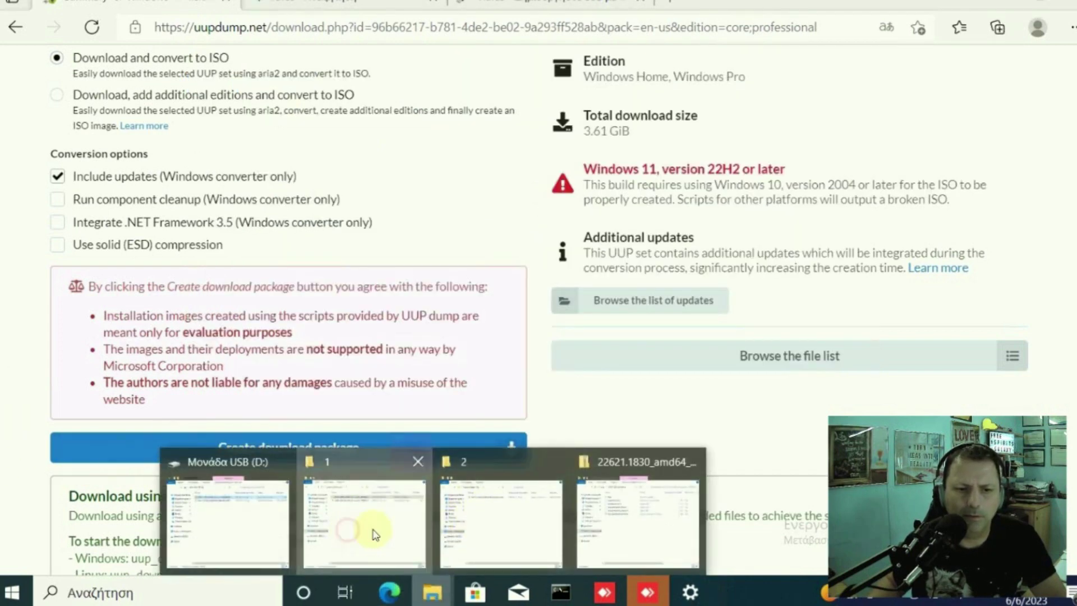
pyautogui.click(373, 530)
pyautogui.click(451, 378)
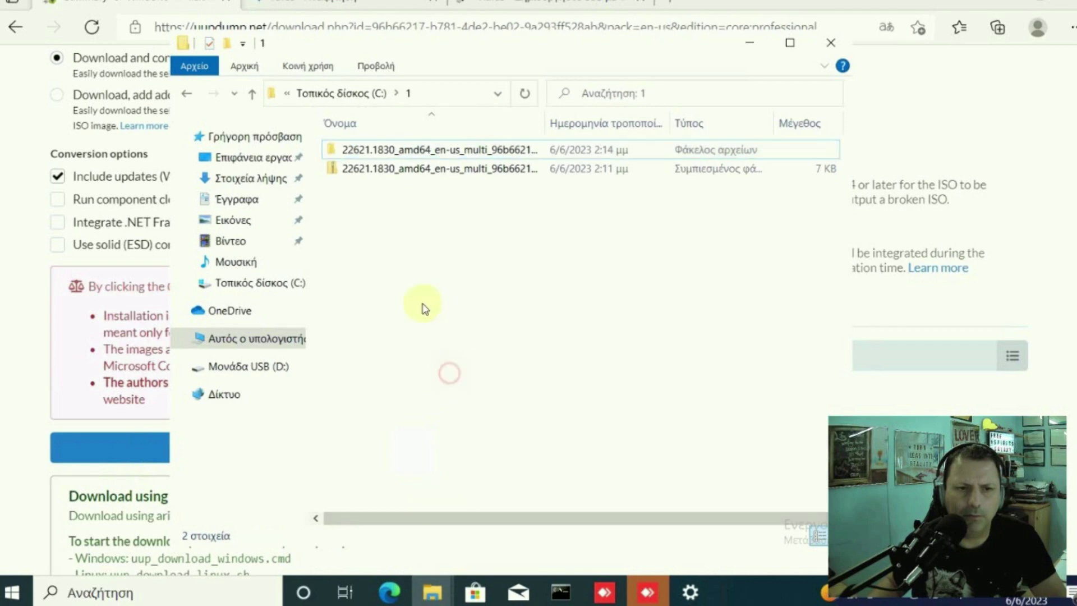
# Step: View the properties of the 22621.1830 zip archive in folder 1 to check its size, and close them
pyautogui.click(378, 175)
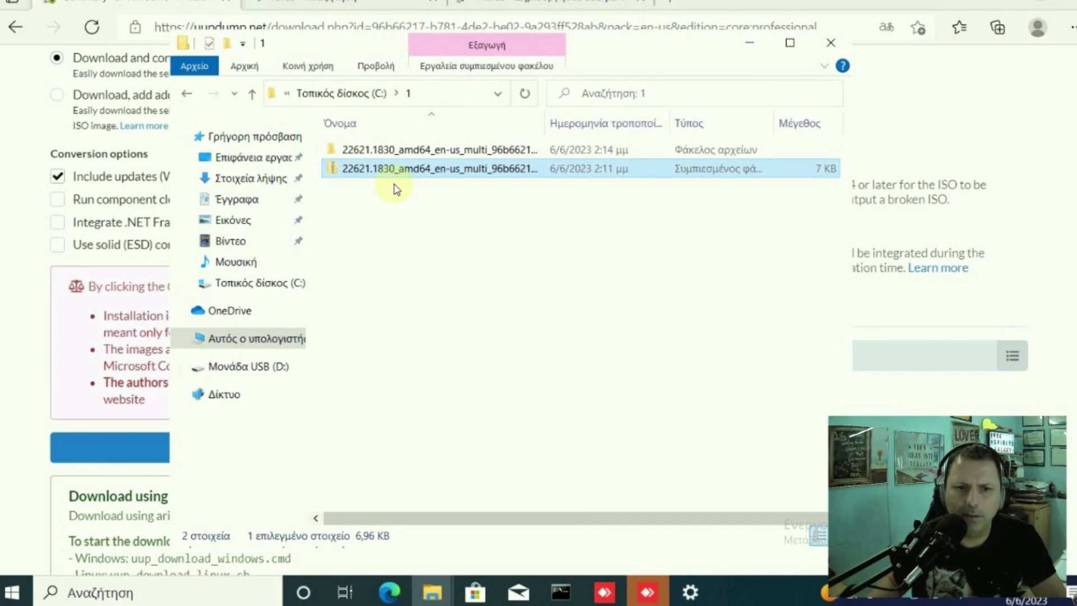
pyautogui.rightClick(429, 174)
pyautogui.click(481, 488)
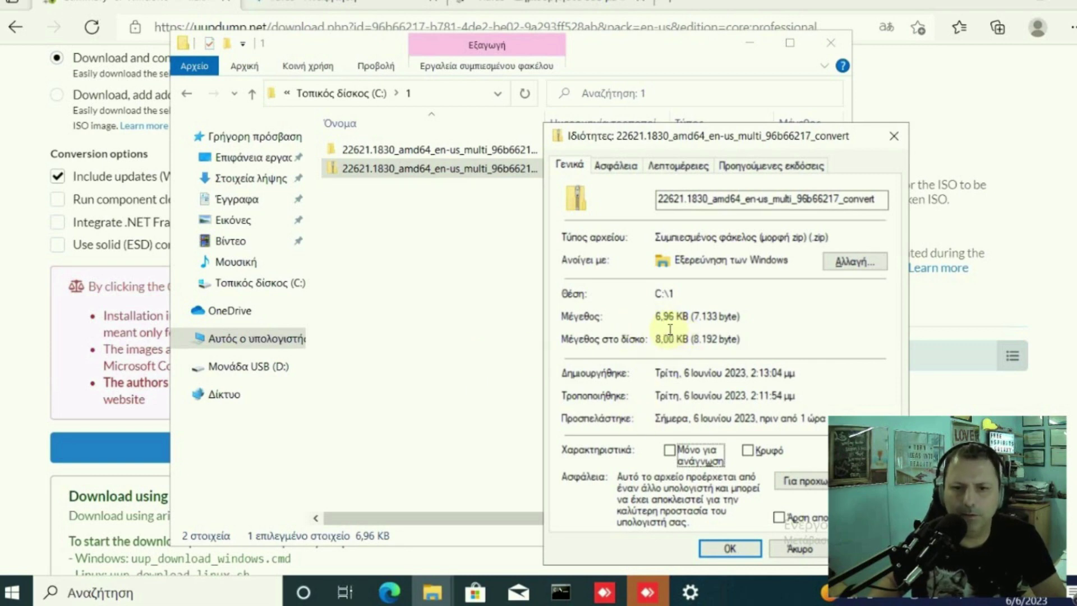
pyautogui.click(788, 550)
pyautogui.click(478, 339)
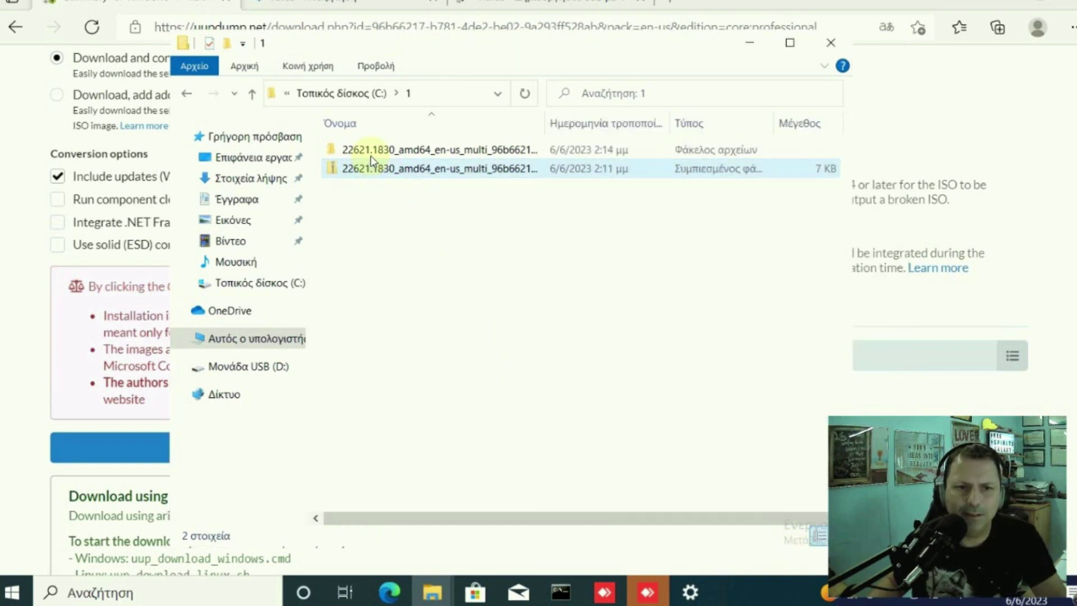
# Step: Open the extracted 22621.1830 folder and look at the available actions for the uup_download_windows script
pyautogui.doubleClick(368, 150)
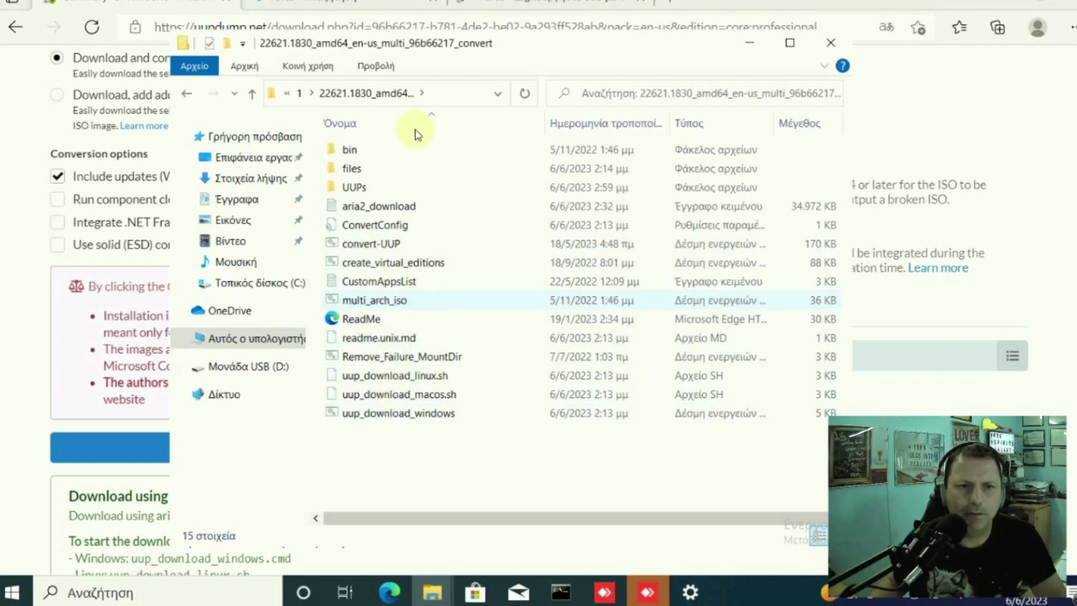
pyautogui.click(380, 425)
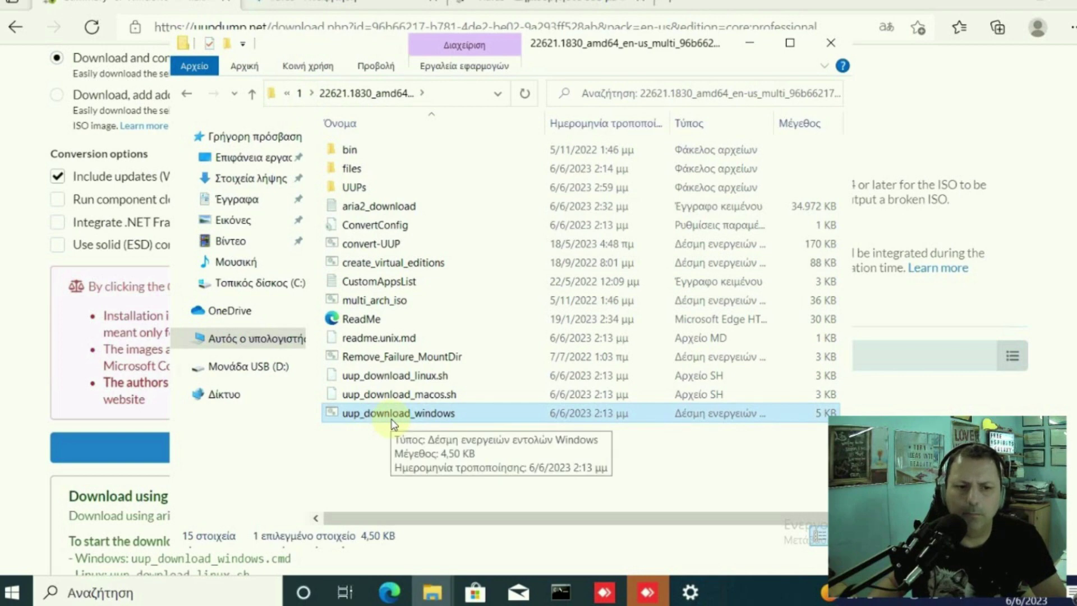
pyautogui.rightClick(386, 417)
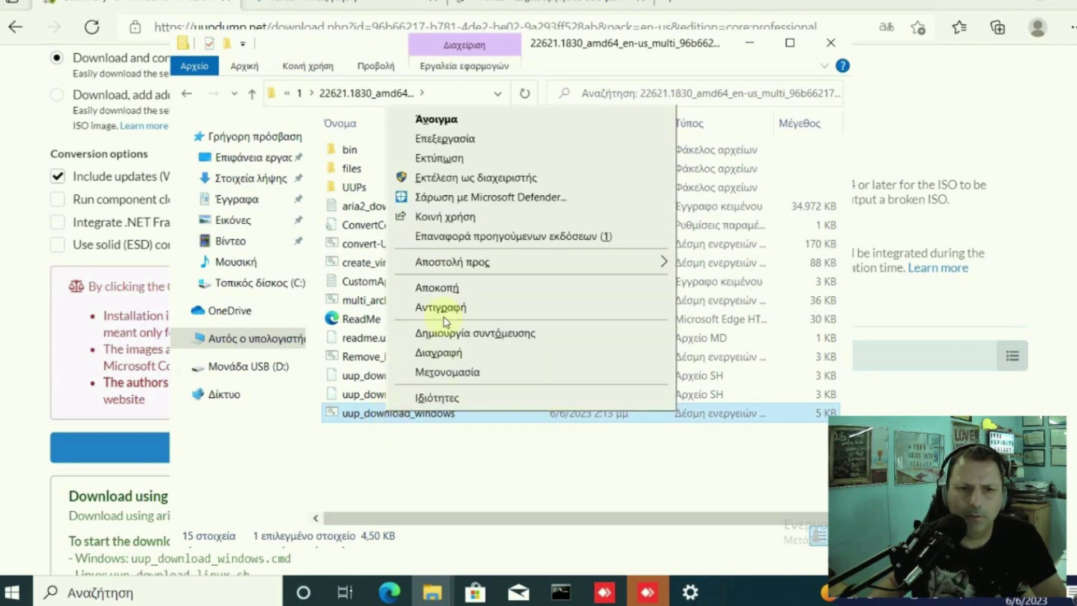
pyautogui.click(438, 481)
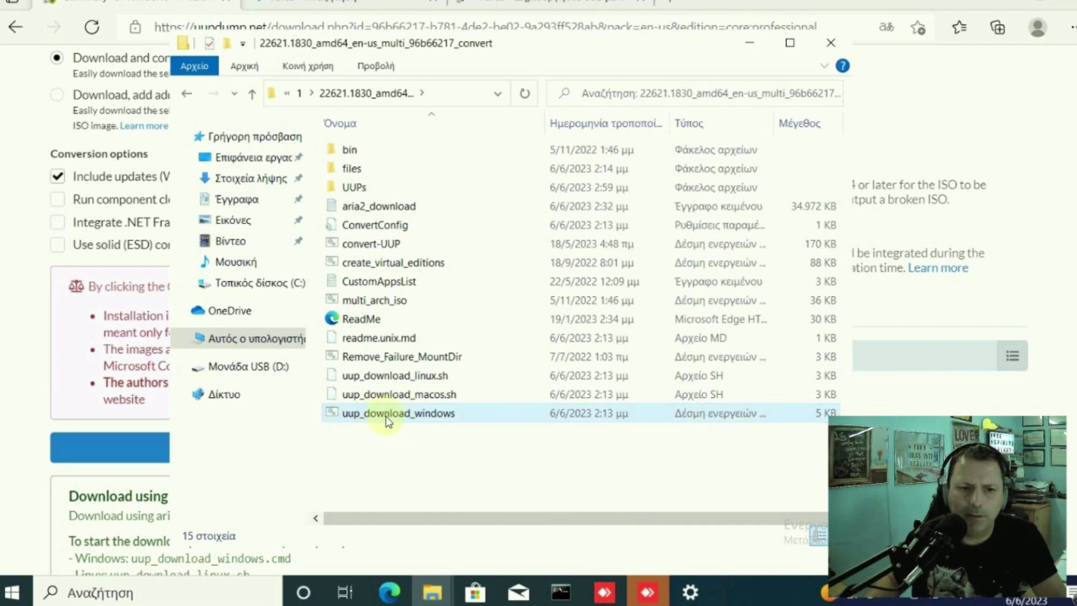
# Step: Switch to the running command window to check the progress of the UUP file downloads
pyautogui.click(565, 590)
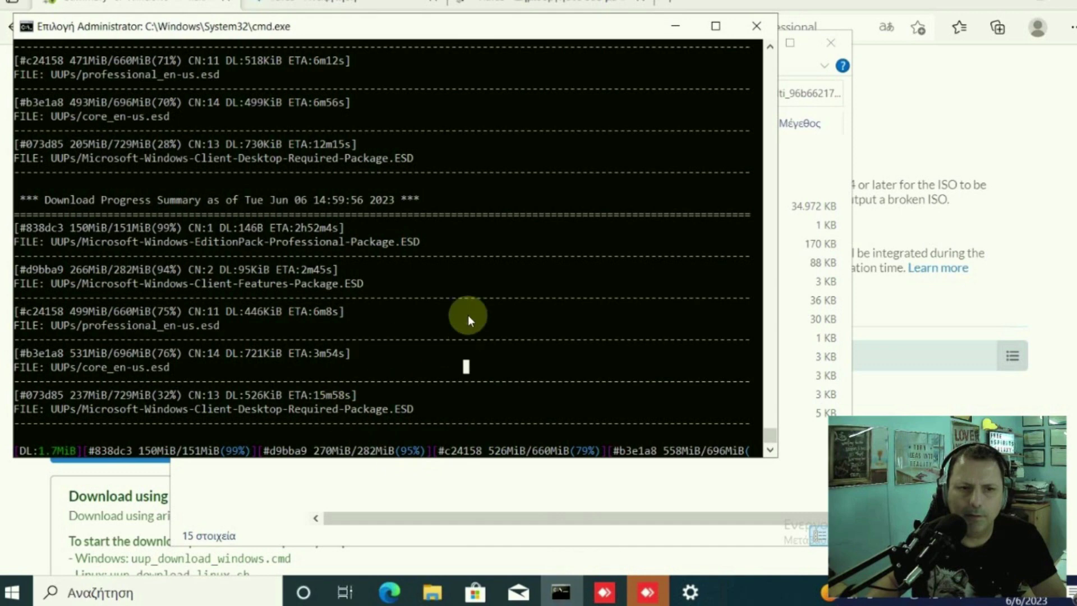
pyautogui.moveTo(365, 35); pyautogui.dragTo(385, 36)
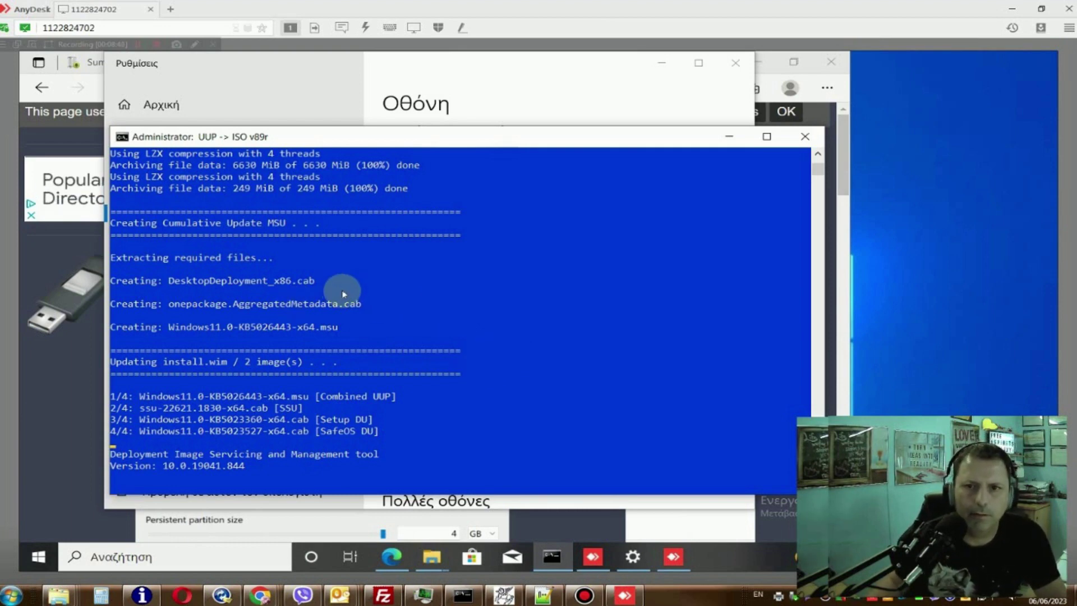
# Step: Clear the Settings and browser windows out of view and move the UUP -> ISO conversion window off the package folder
pyautogui.click(659, 66)
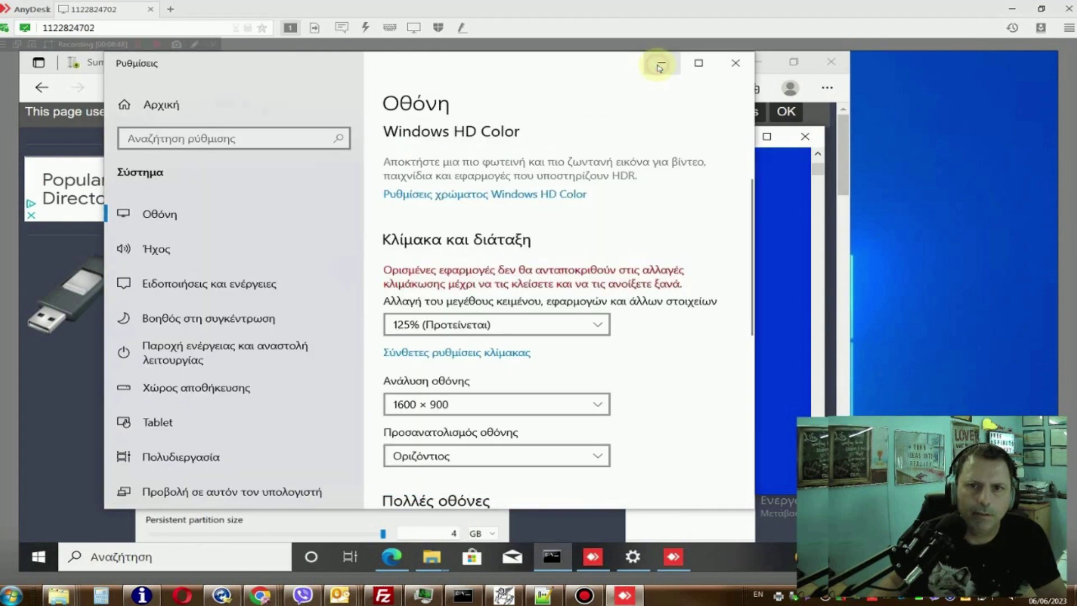
pyautogui.click(663, 65)
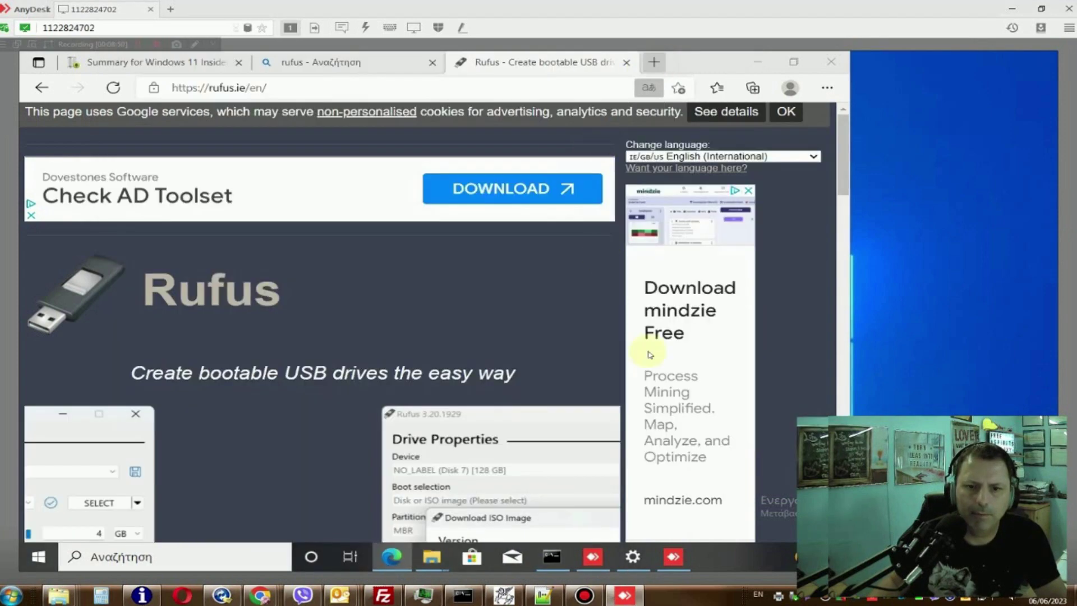
pyautogui.click(645, 353)
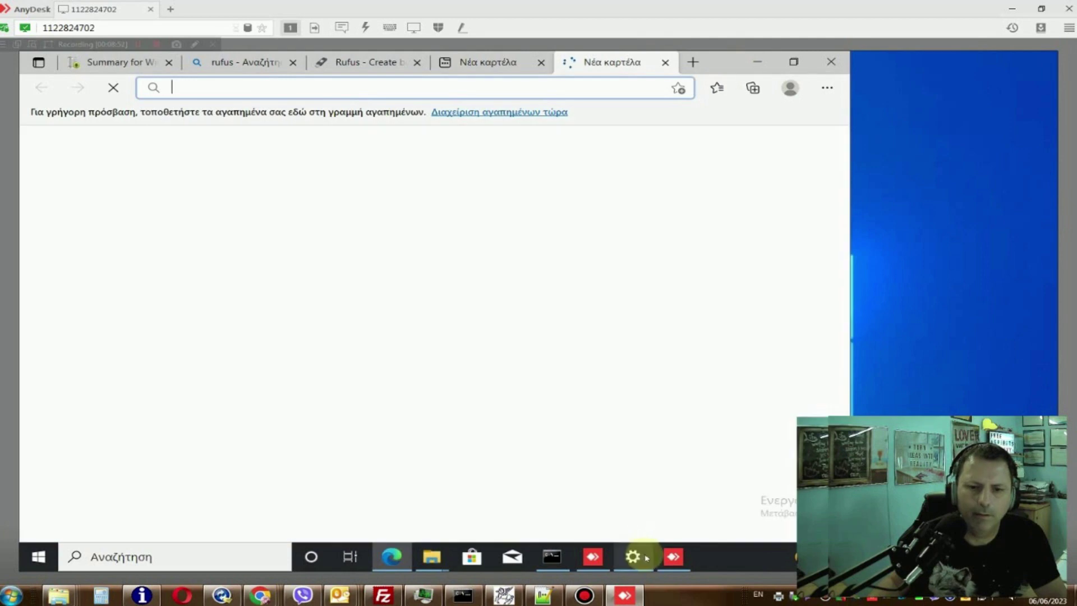
pyautogui.click(552, 556)
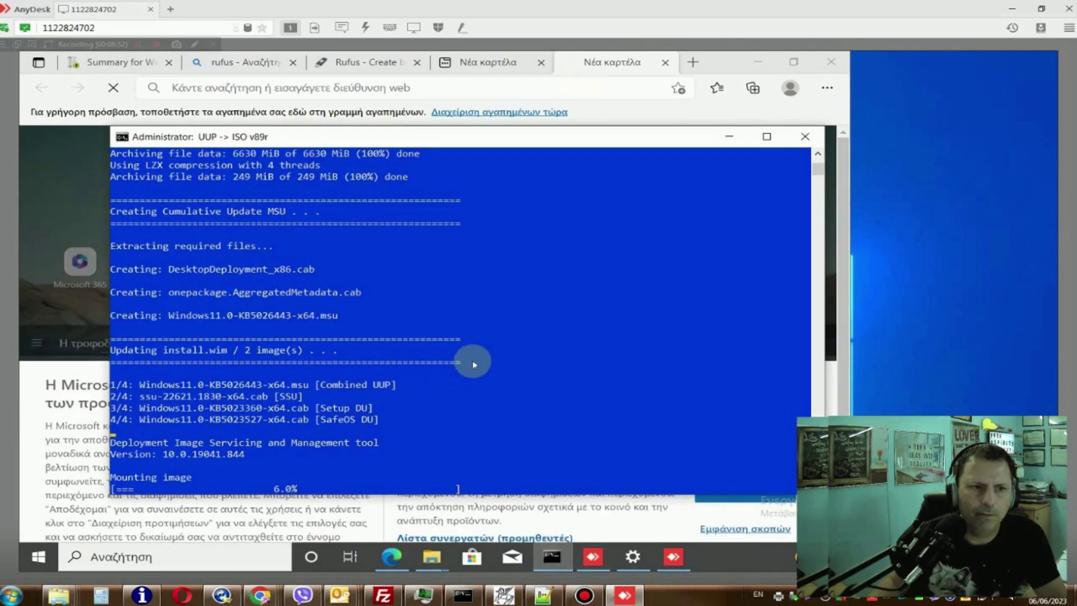
pyautogui.click(665, 63)
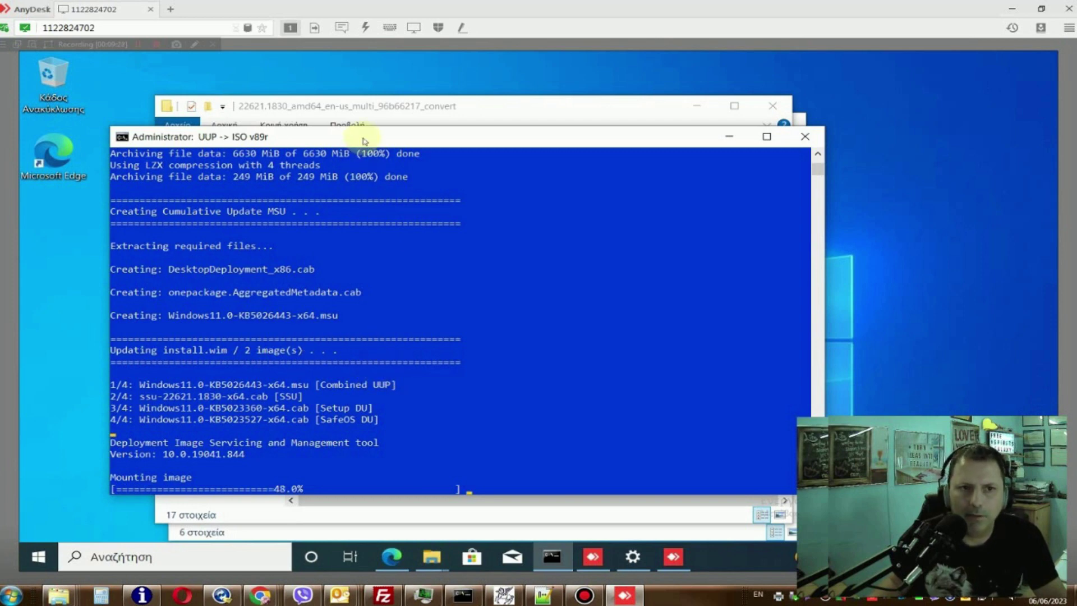
pyautogui.moveTo(363, 140); pyautogui.dragTo(556, 148)
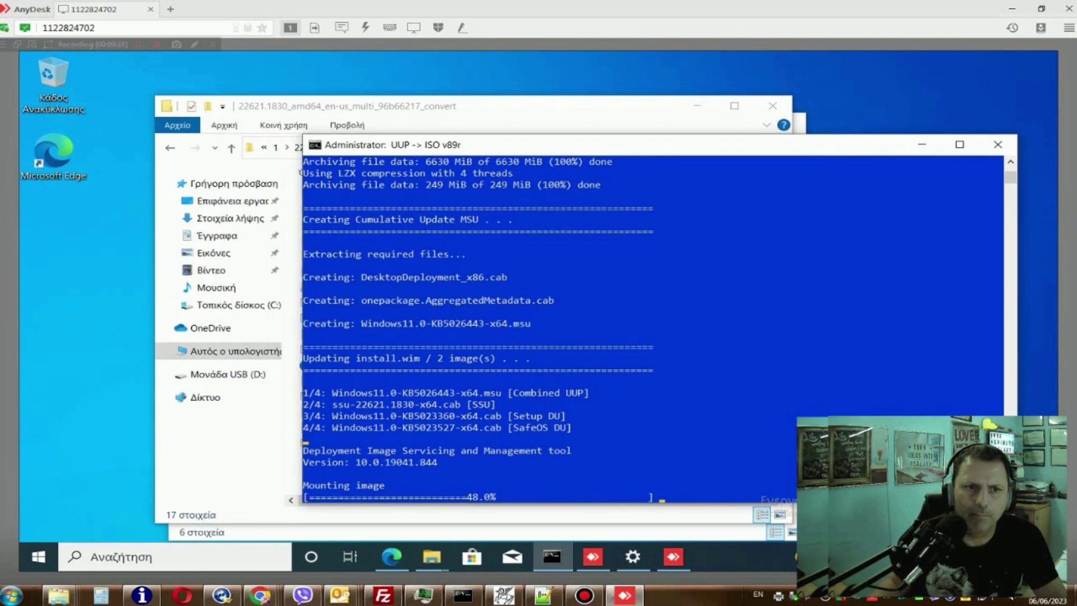
# Step: Look through the contents of ISOFOLDER inside the extracted package folder and return to the package folder
pyautogui.click(520, 110)
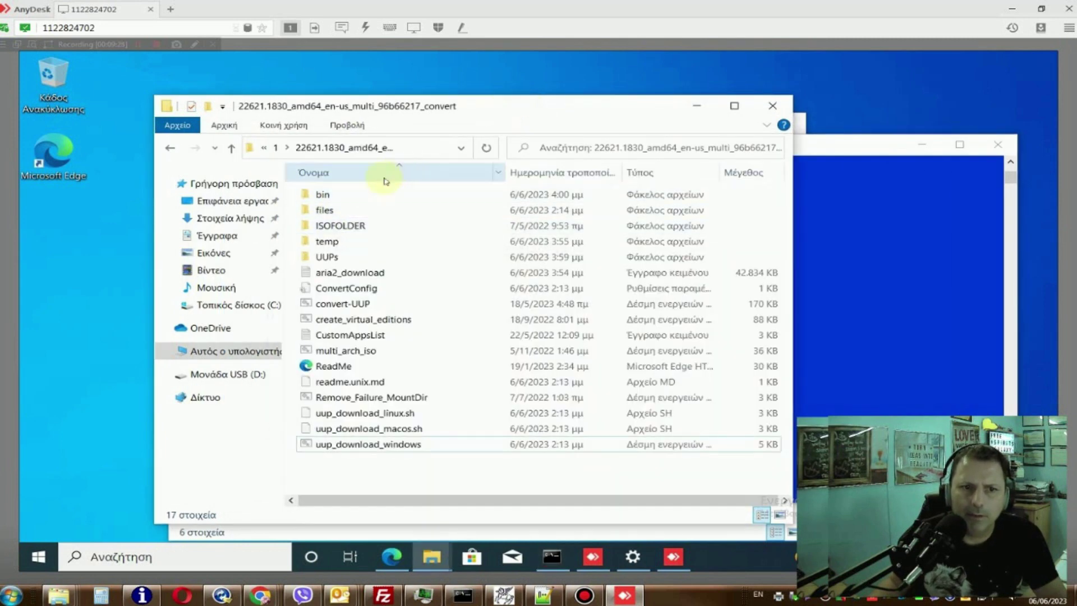
pyautogui.doubleClick(340, 225)
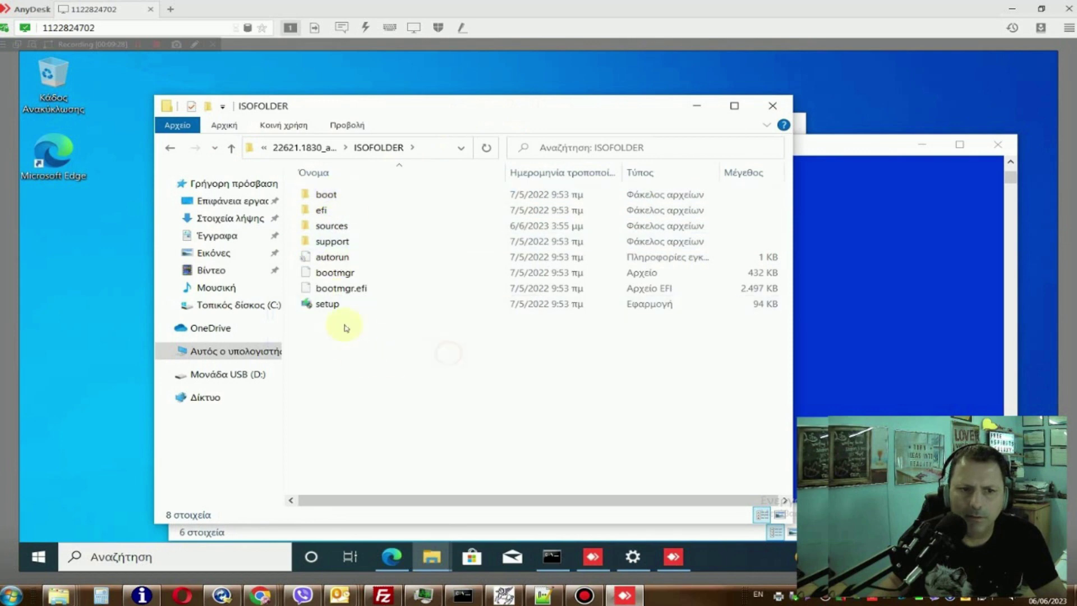
pyautogui.click(310, 148)
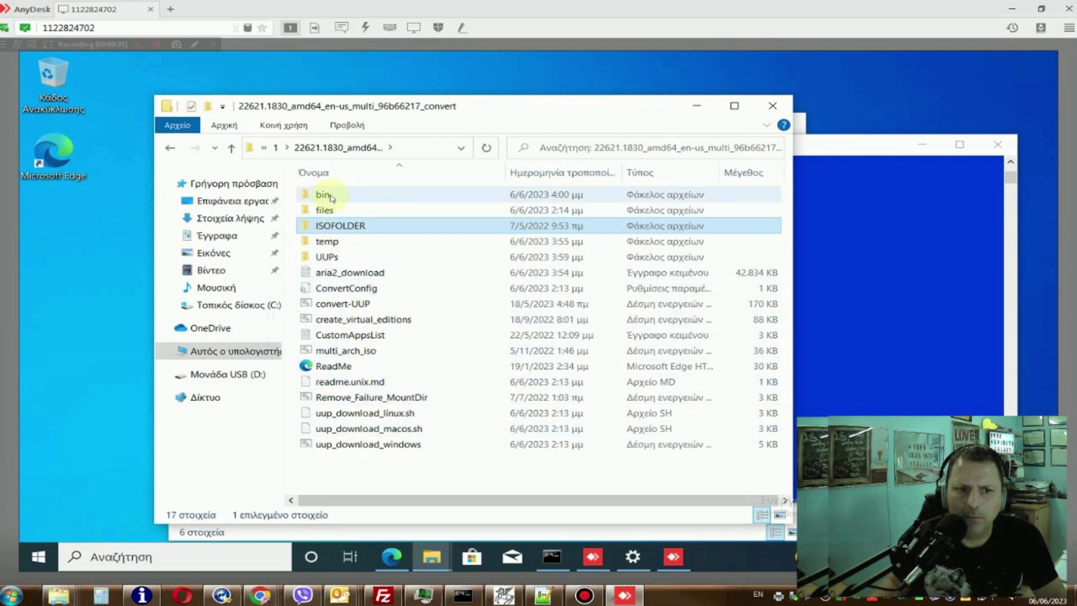
# Step: Go up to folder 1 and view the properties of the extracted 22621.1830 folder to check its size
pyautogui.click(275, 148)
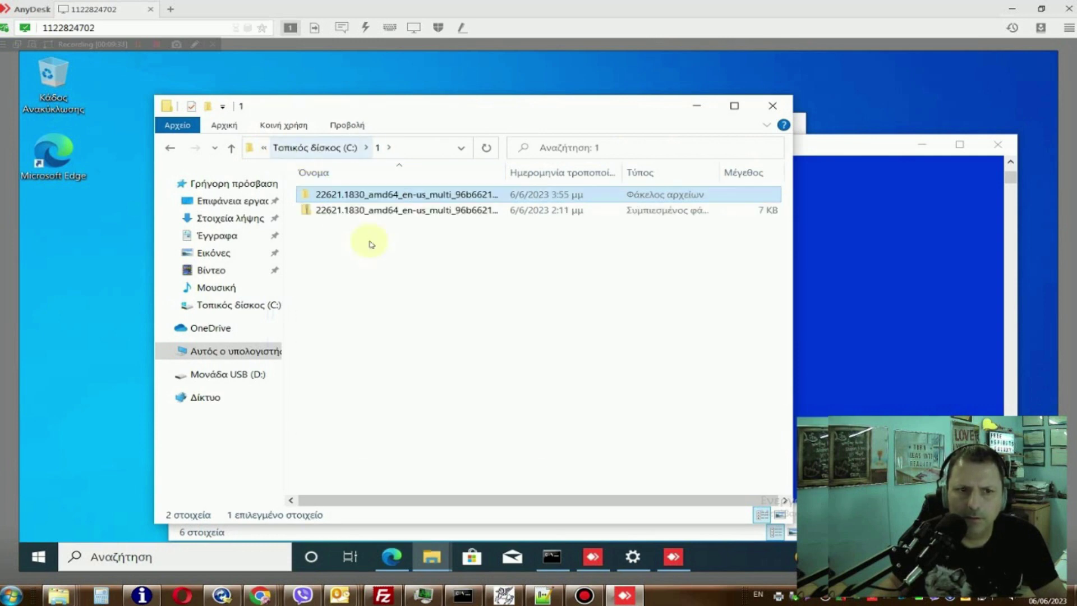
pyautogui.click(372, 213)
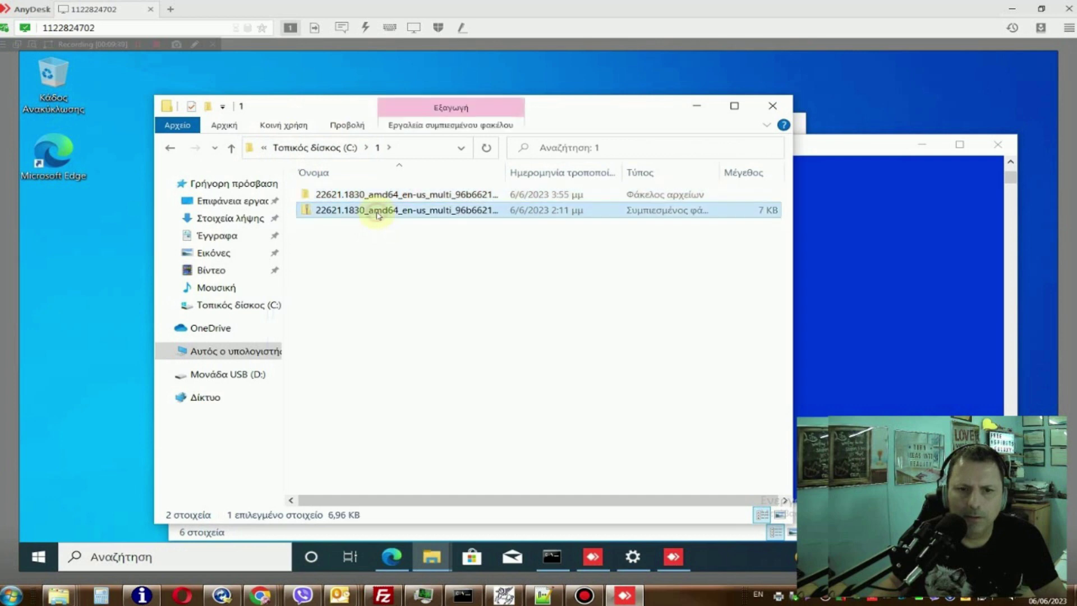
pyautogui.click(438, 197)
pyautogui.rightClick(439, 202)
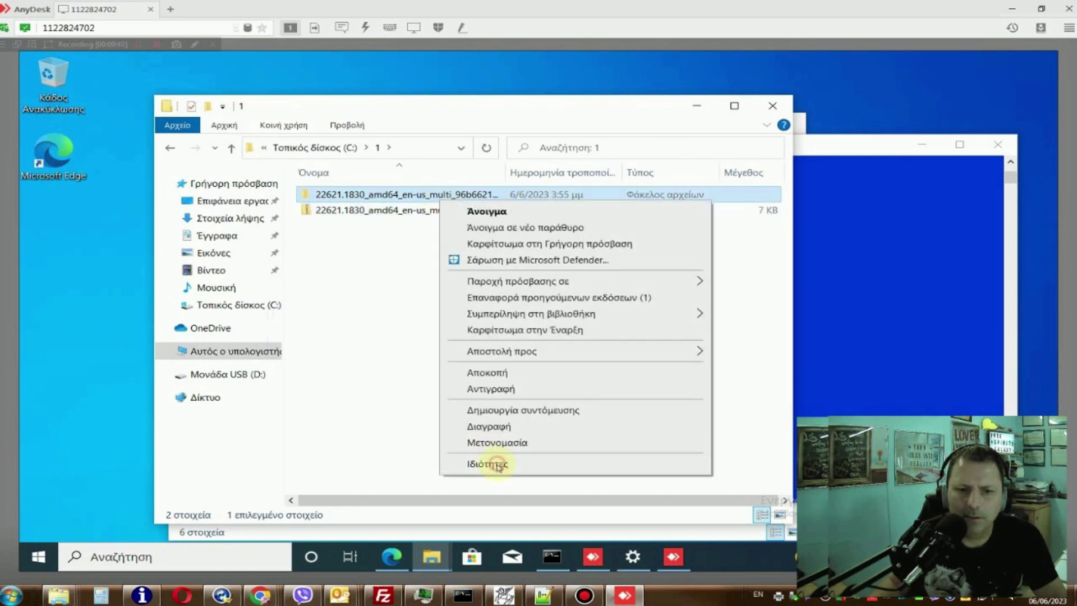
pyautogui.click(485, 463)
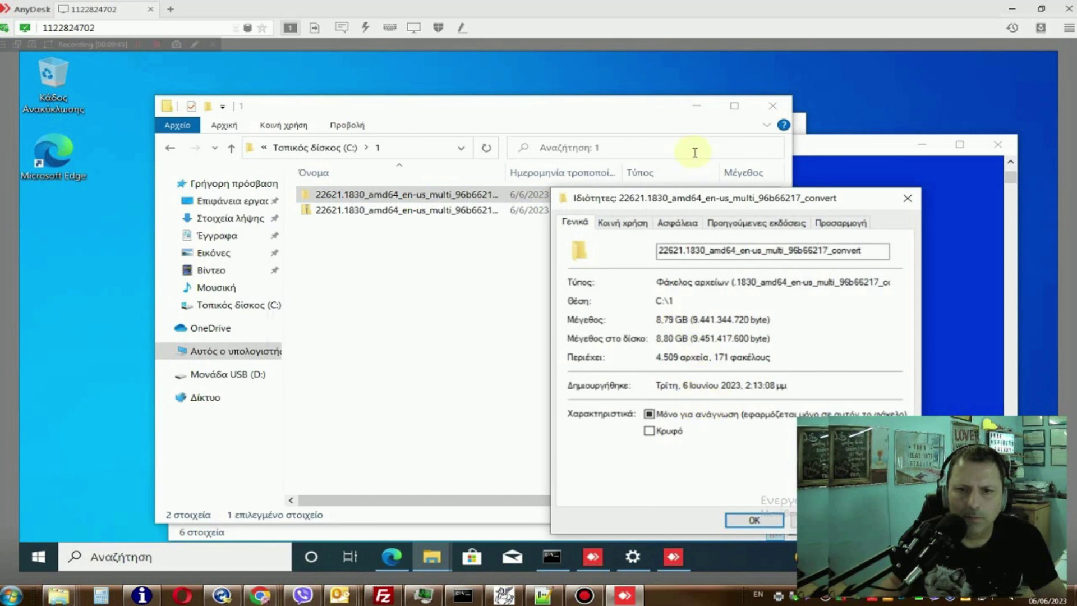
# Step: Close the package folder's properties unchanged, reopen the folder, and bring the UUP -> ISO window forward to check its progress
pyautogui.moveTo(710, 199); pyautogui.dragTo(550, 159)
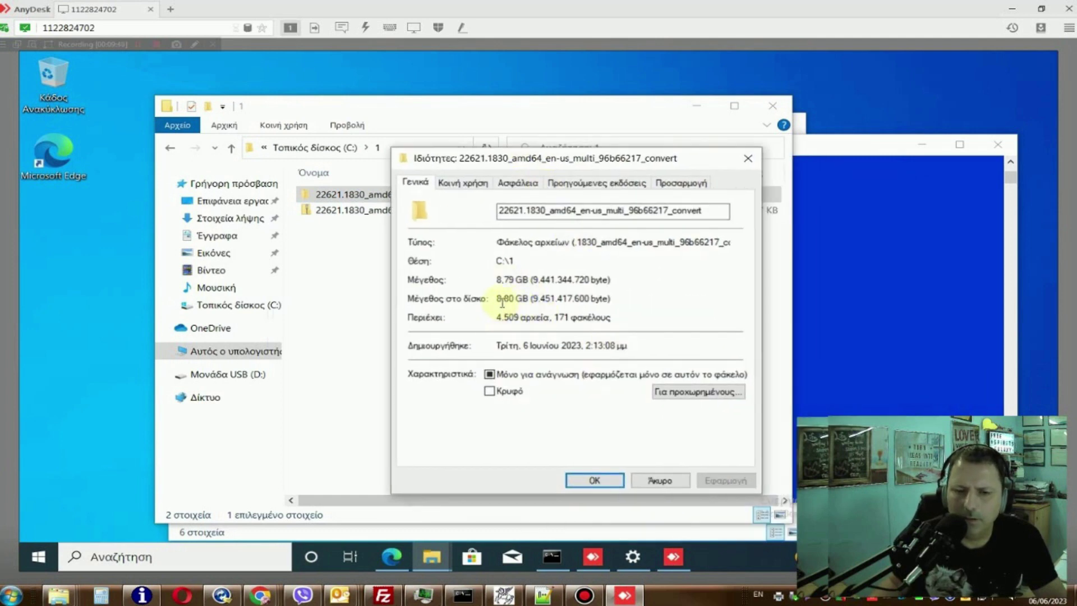
pyautogui.click(658, 481)
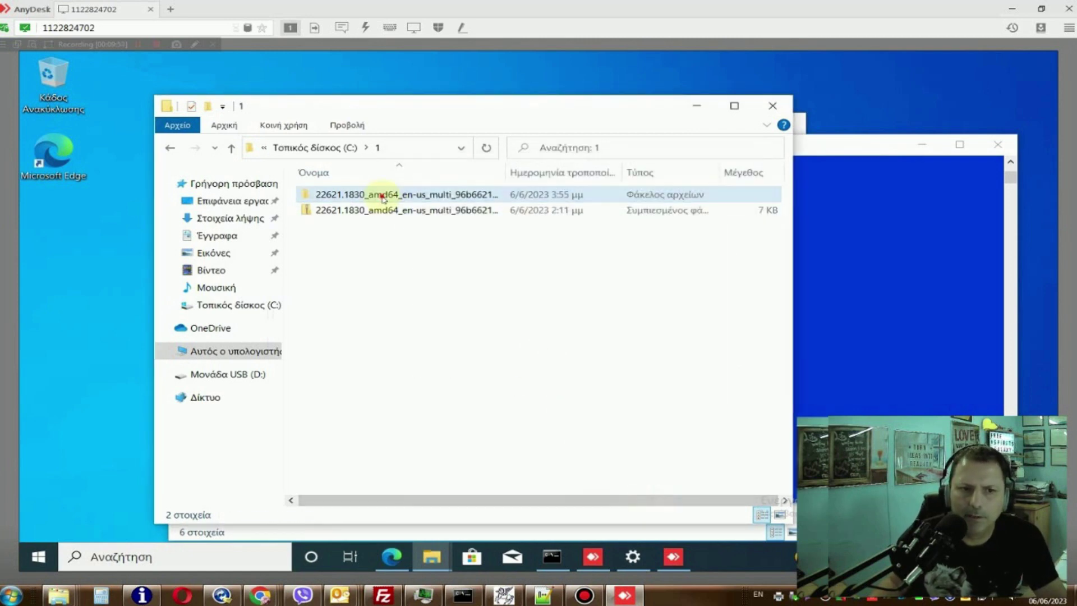
pyautogui.doubleClick(311, 194)
pyautogui.click(909, 263)
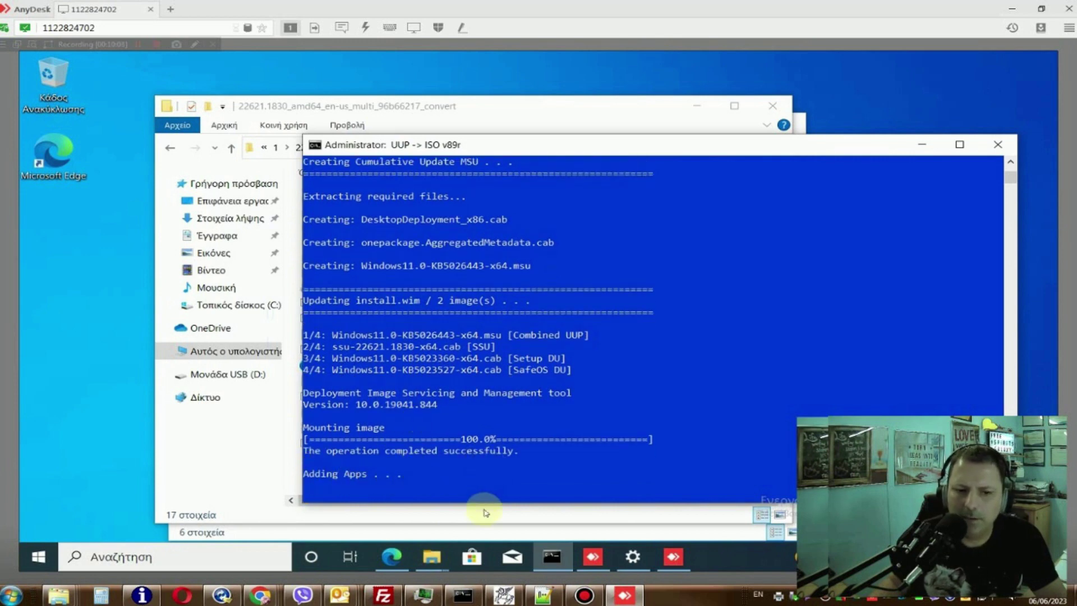
# Step: Switch to Microsoft Edge, close the blank new tab, and highlight the rufus.ie/en address of the Rufus page
pyautogui.click(394, 556)
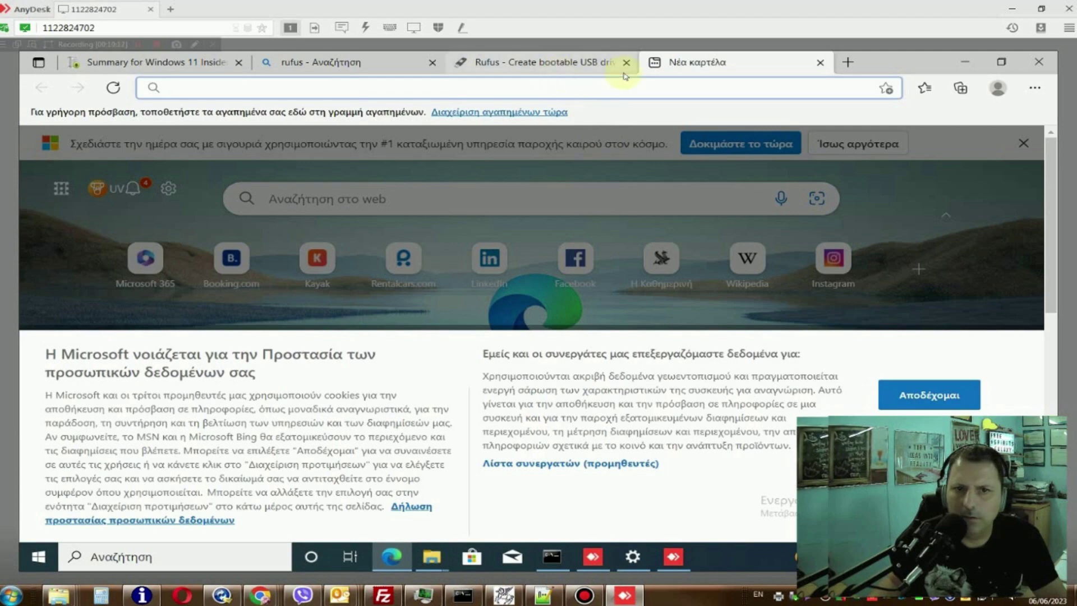
pyautogui.click(820, 62)
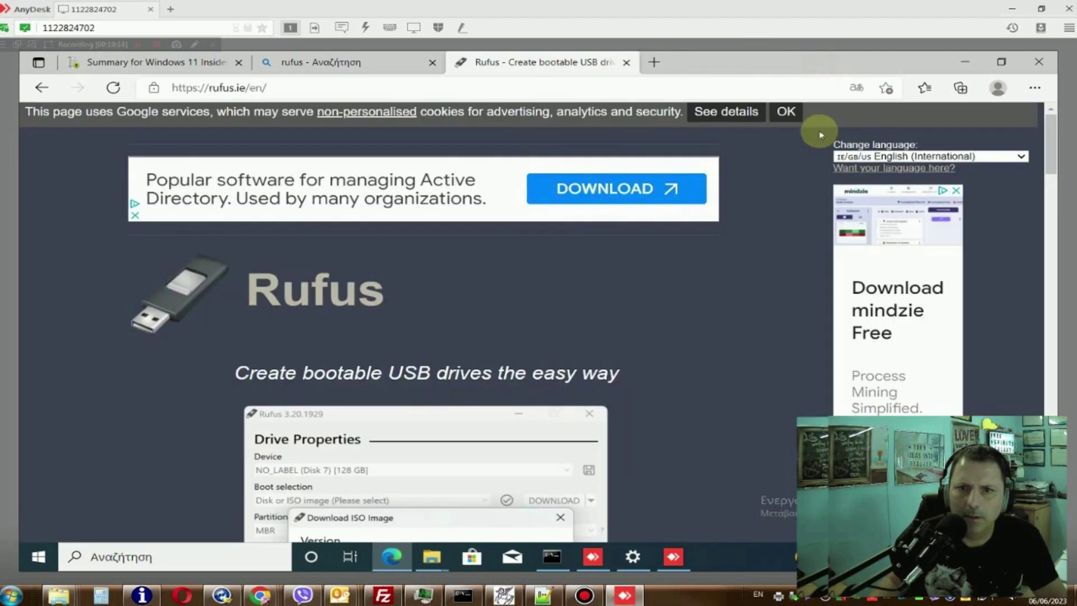
pyautogui.scroll(-2, 610, 324)
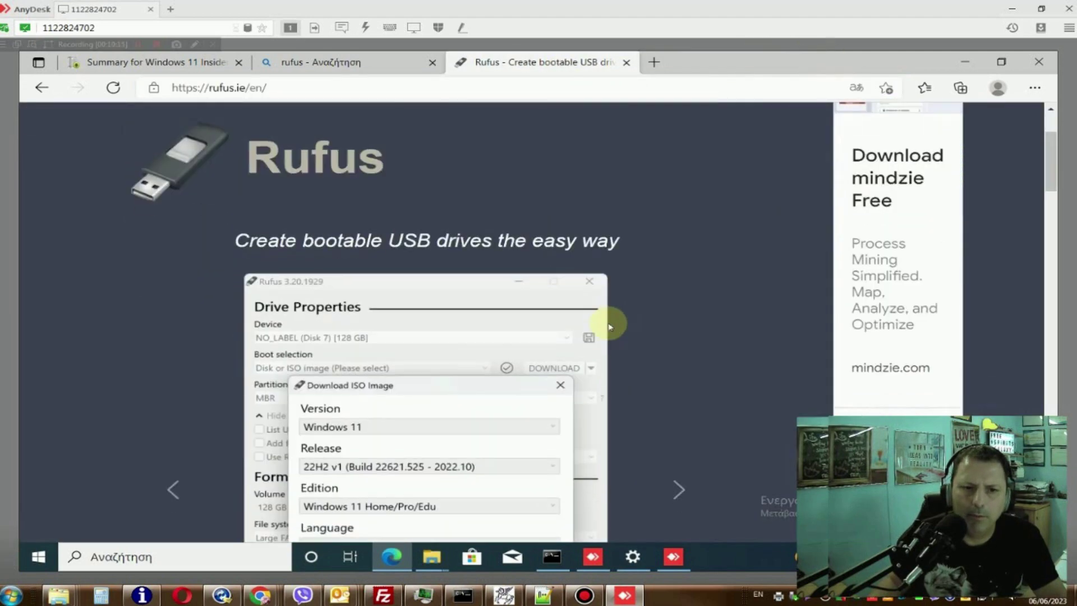
pyautogui.scroll(-1, 668, 327)
pyautogui.scroll(1, 684, 329)
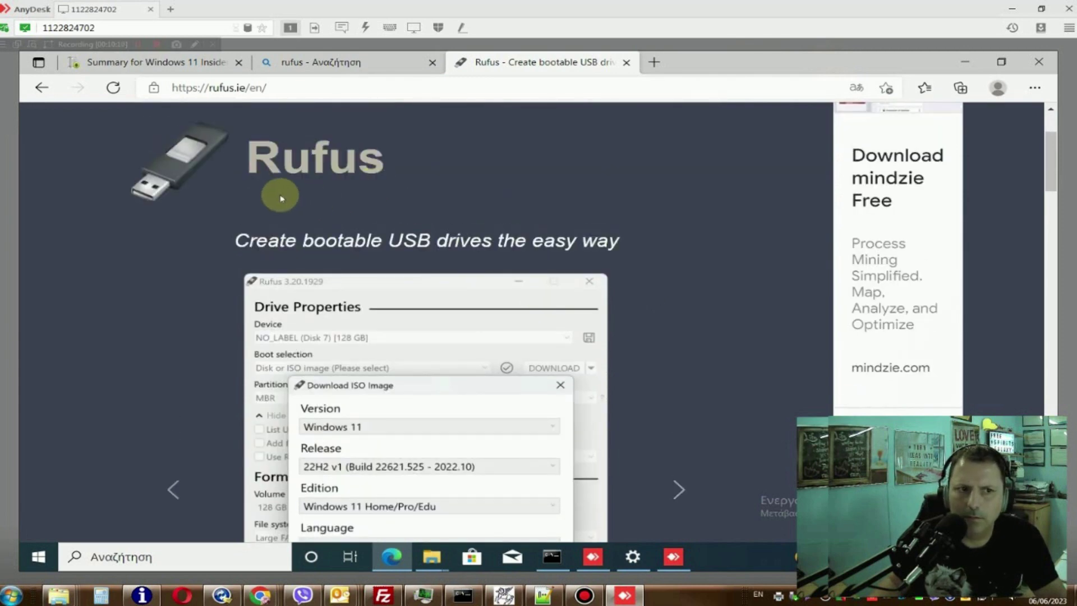
pyautogui.moveTo(276, 88); pyautogui.dragTo(156, 89)
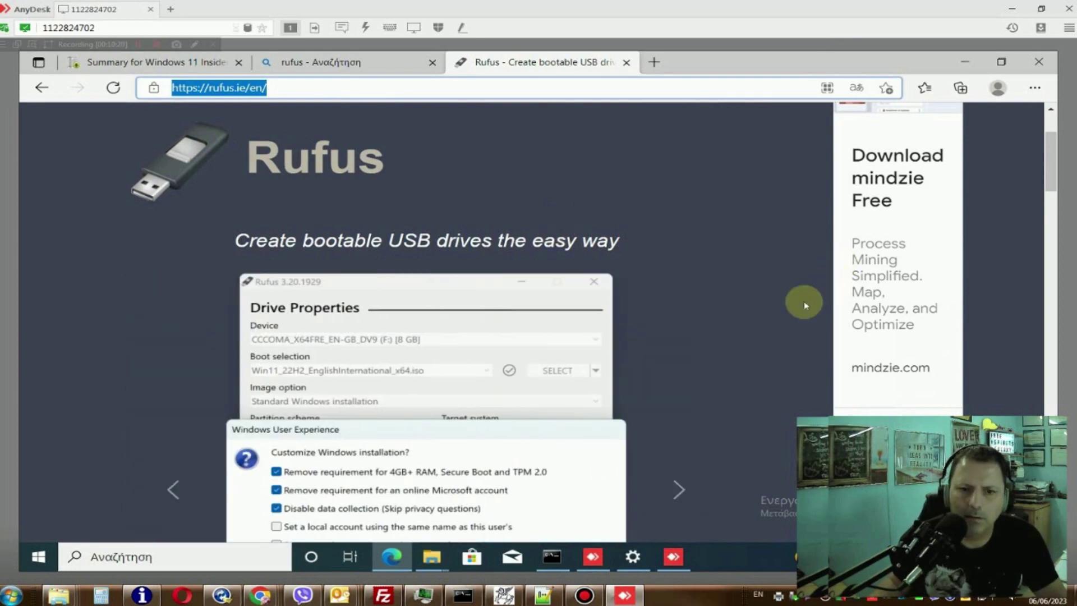
# Step: Examine the Rufus page's sample screenshots, including the Windows User Experience options and the drive and format settings
pyautogui.scroll(-2, 690, 330)
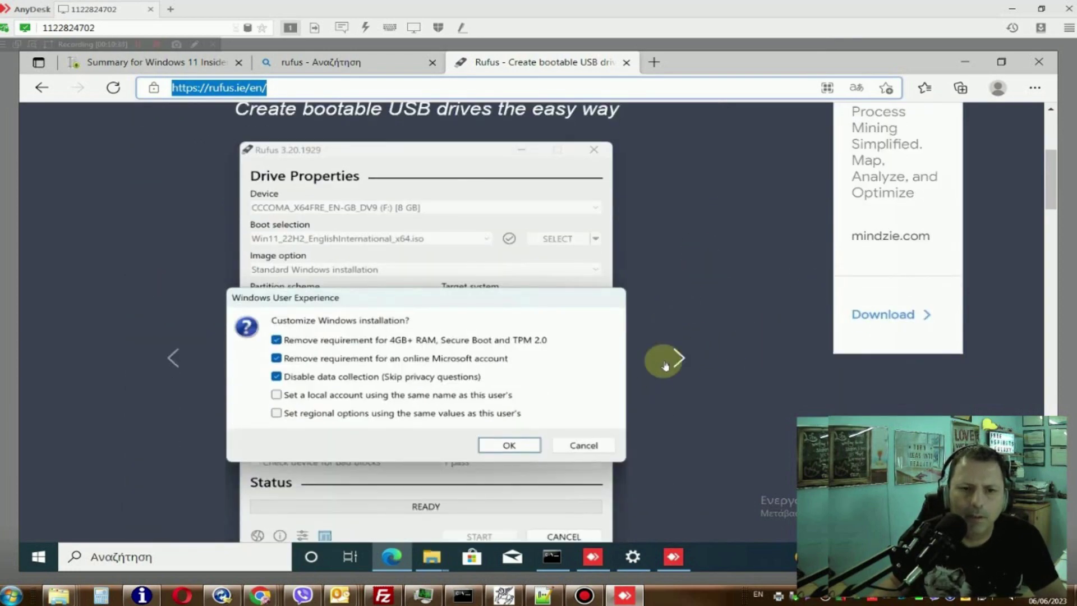
pyautogui.scroll(-3, 203, 405)
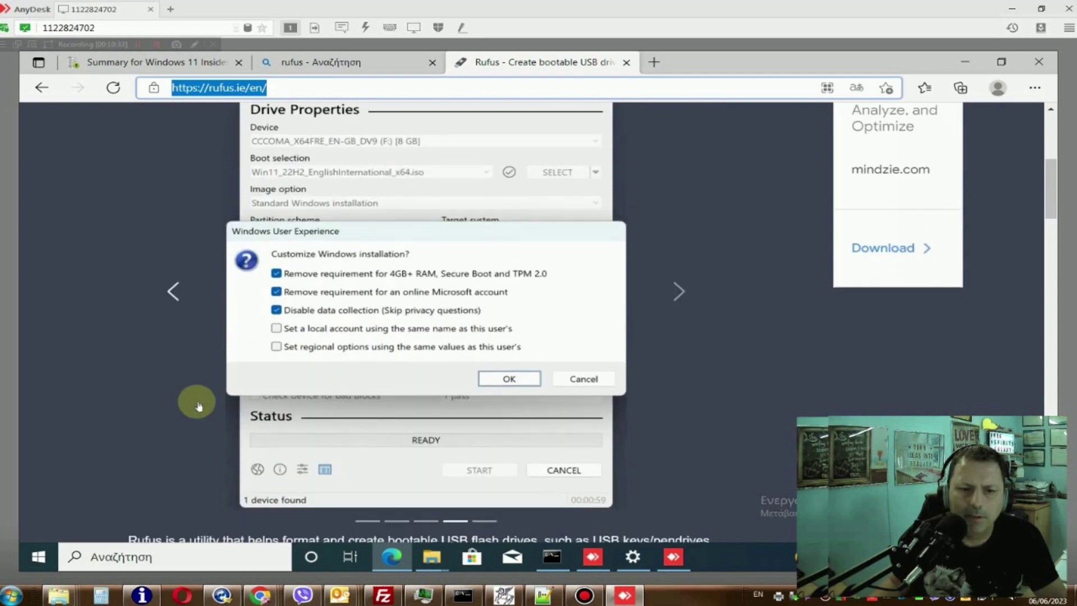
pyautogui.scroll(7, 199, 405)
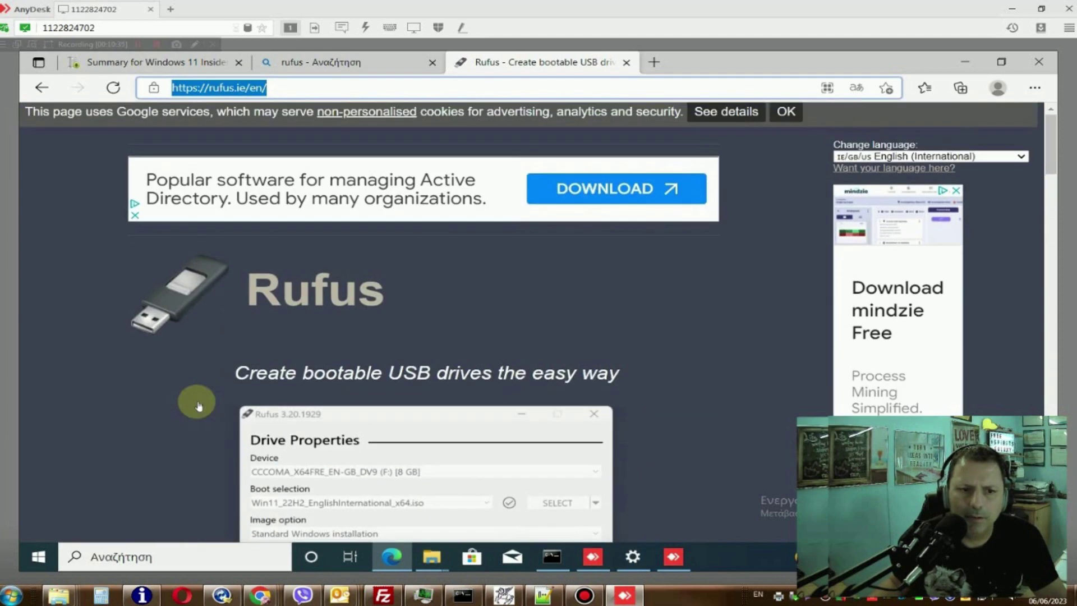
pyautogui.scroll(-2, 198, 405)
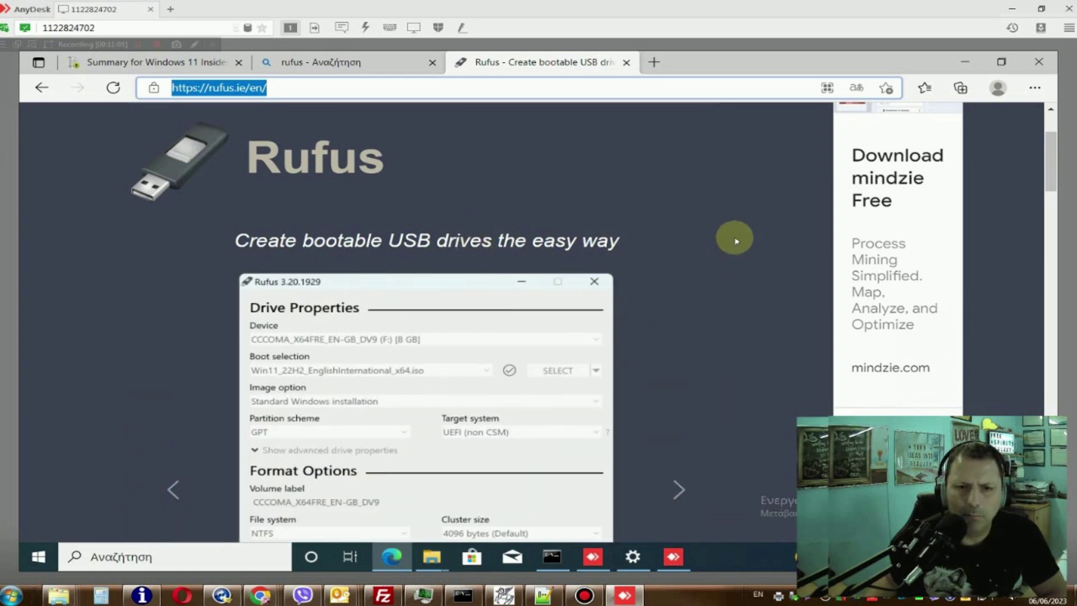
pyautogui.click(727, 244)
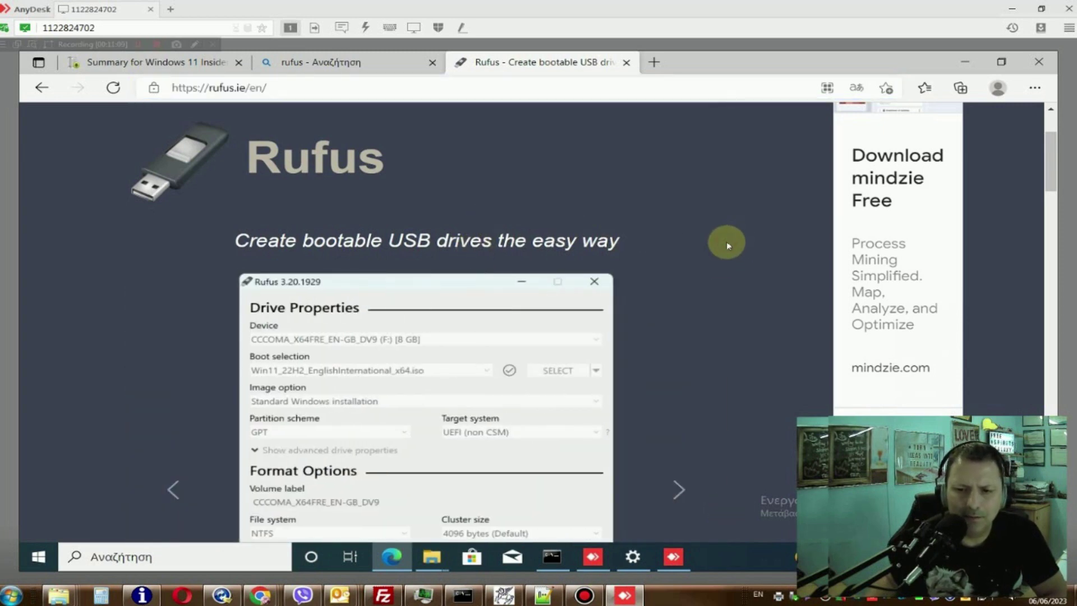
pyautogui.scroll(-2, 725, 241)
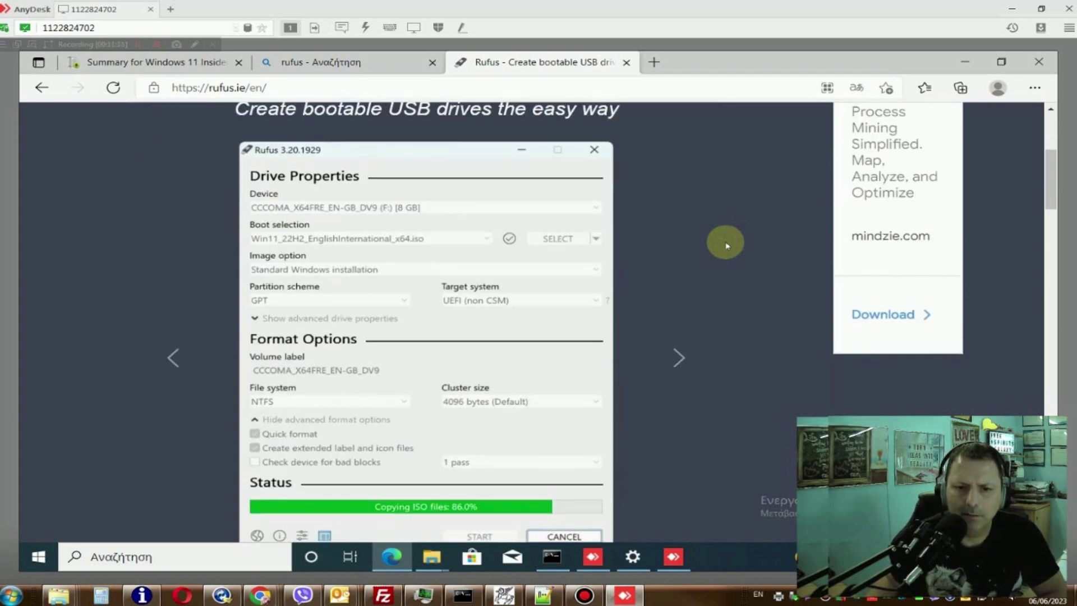
pyautogui.scroll(-3, 725, 244)
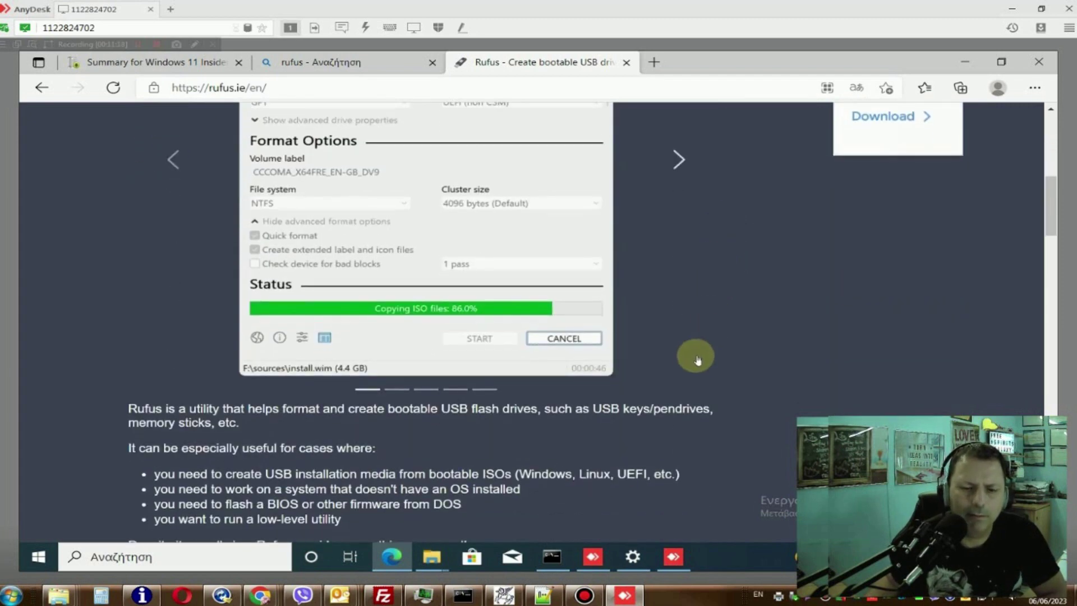
# Step: Read the Rufus description and its list of use cases, highlighting the line about flashing a BIOS or firmware from DOS
pyautogui.scroll(-1, 712, 368)
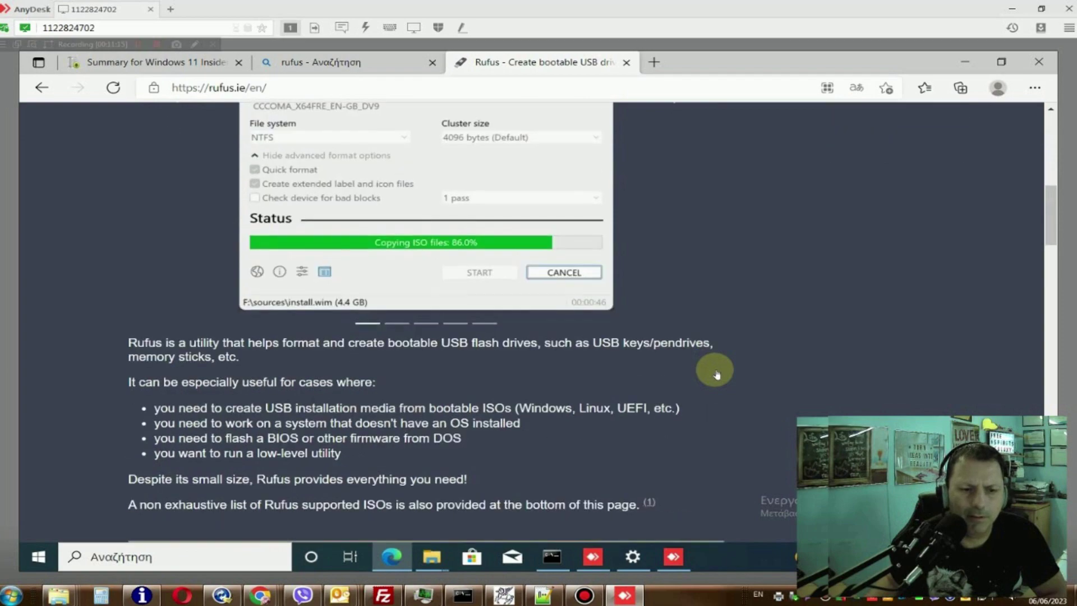
pyautogui.scroll(3, 168, 406)
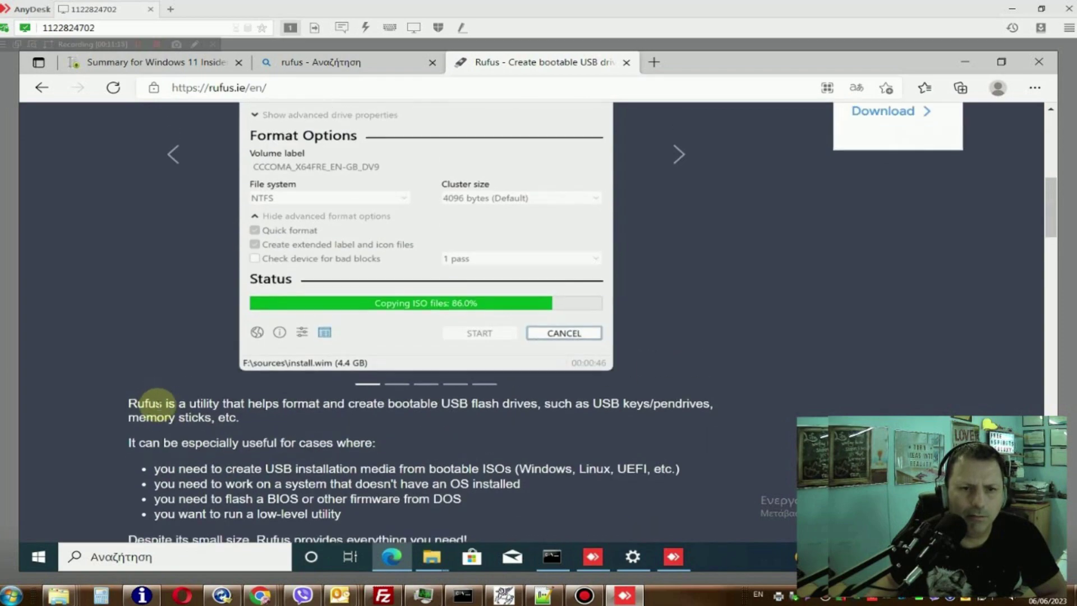
pyautogui.scroll(2, 133, 377)
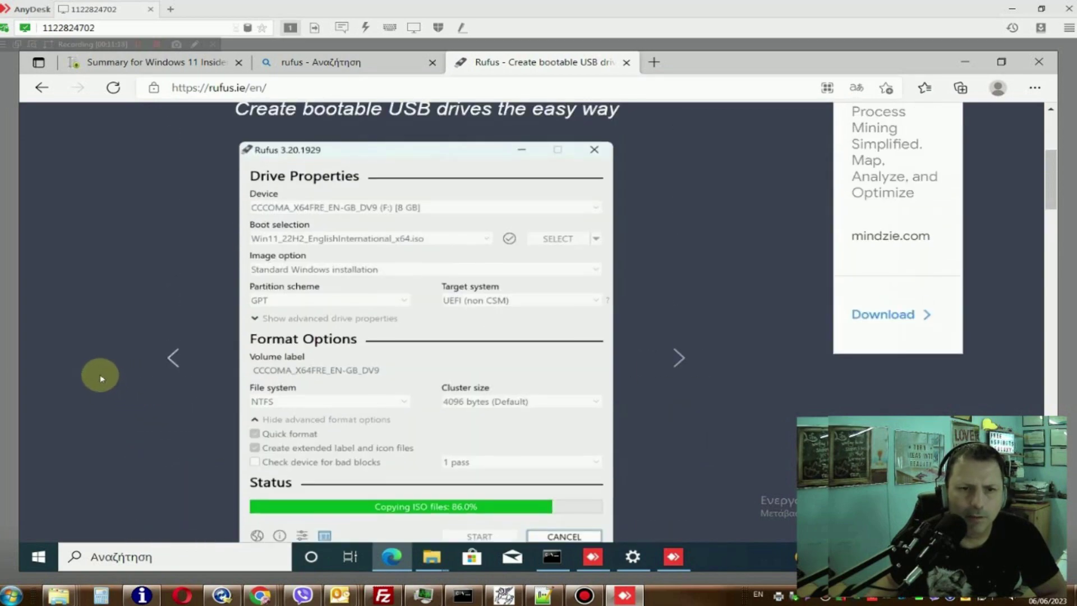
pyautogui.scroll(-2, 107, 336)
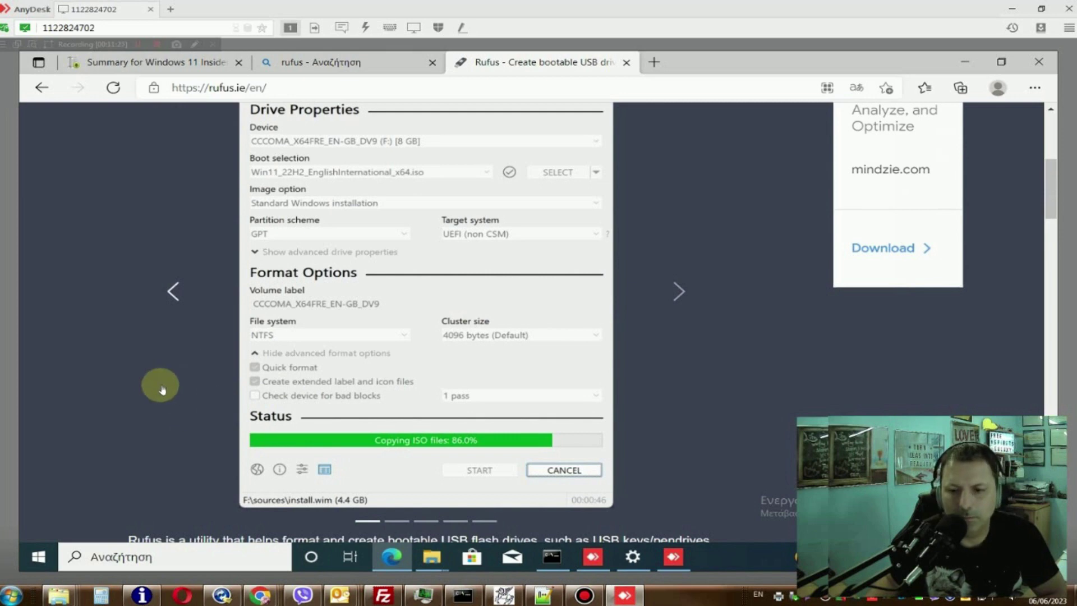
pyautogui.scroll(-2, 153, 385)
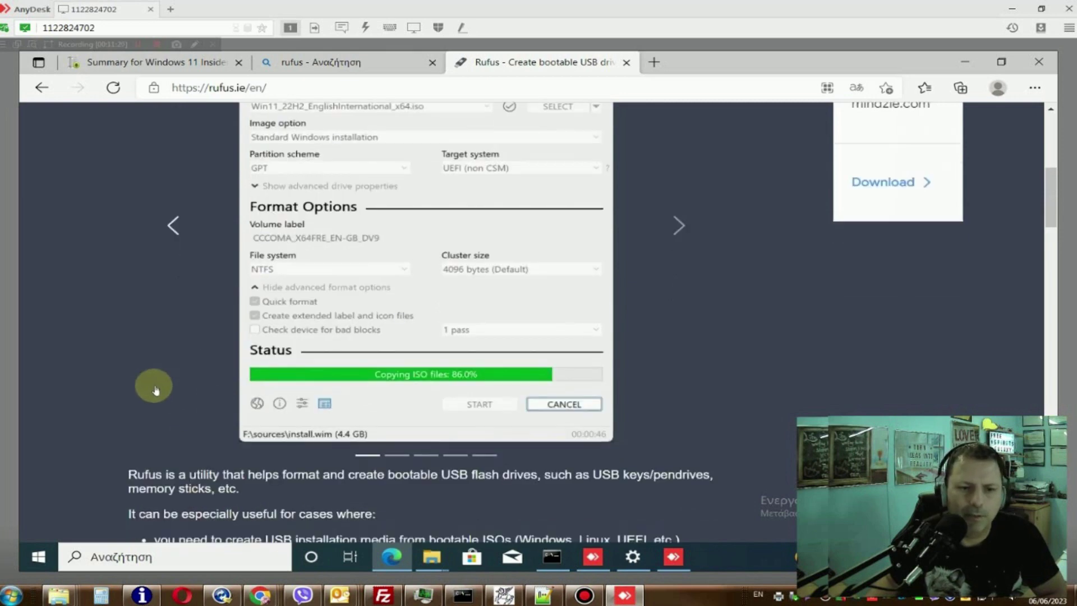
pyautogui.scroll(-2, 132, 379)
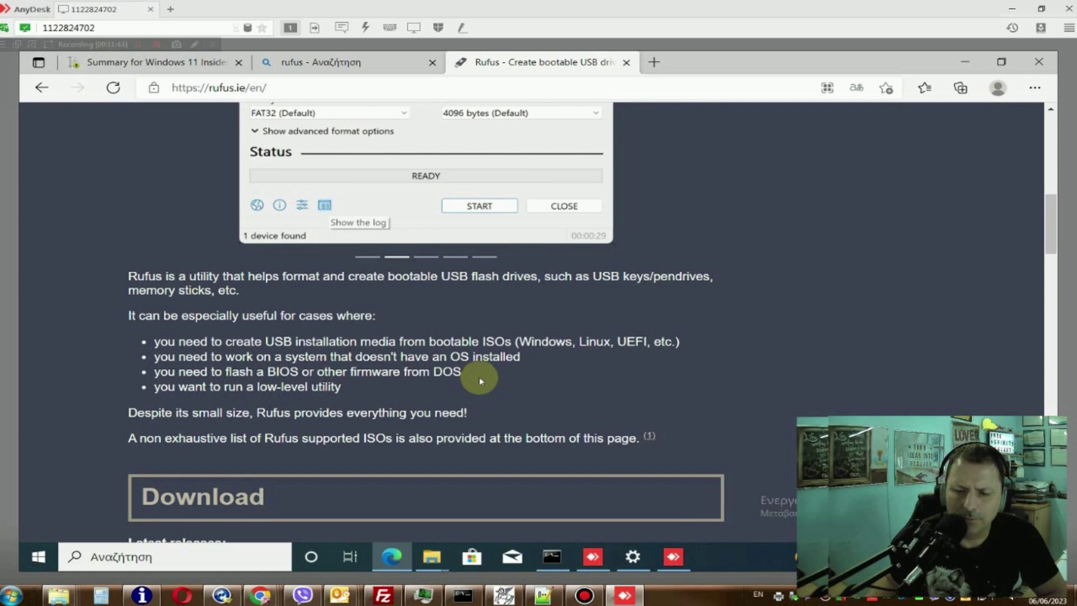
pyautogui.moveTo(466, 377); pyautogui.dragTo(154, 377)
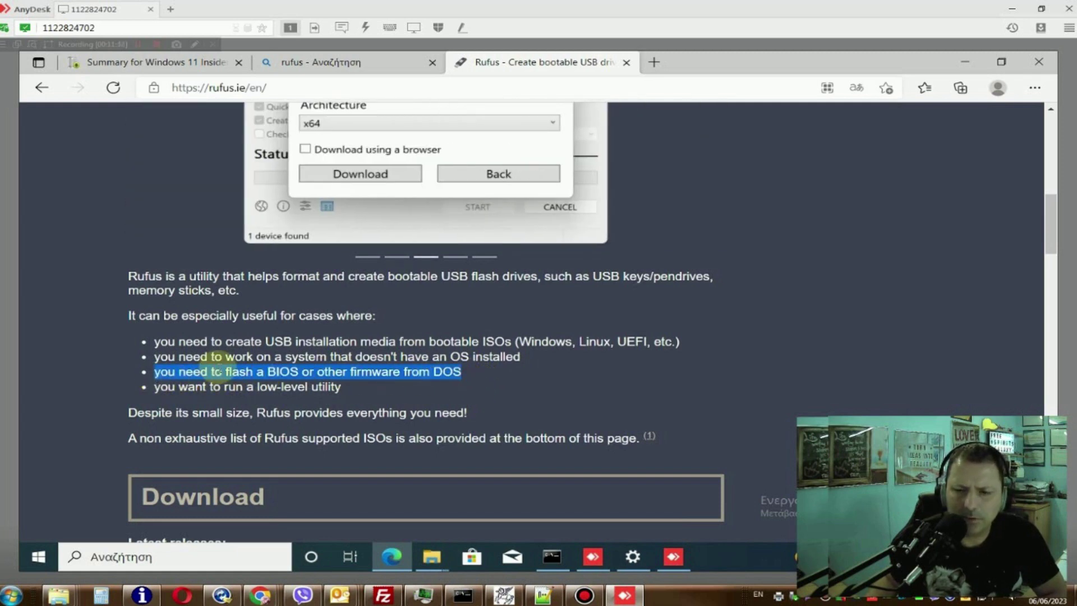
pyautogui.click(291, 357)
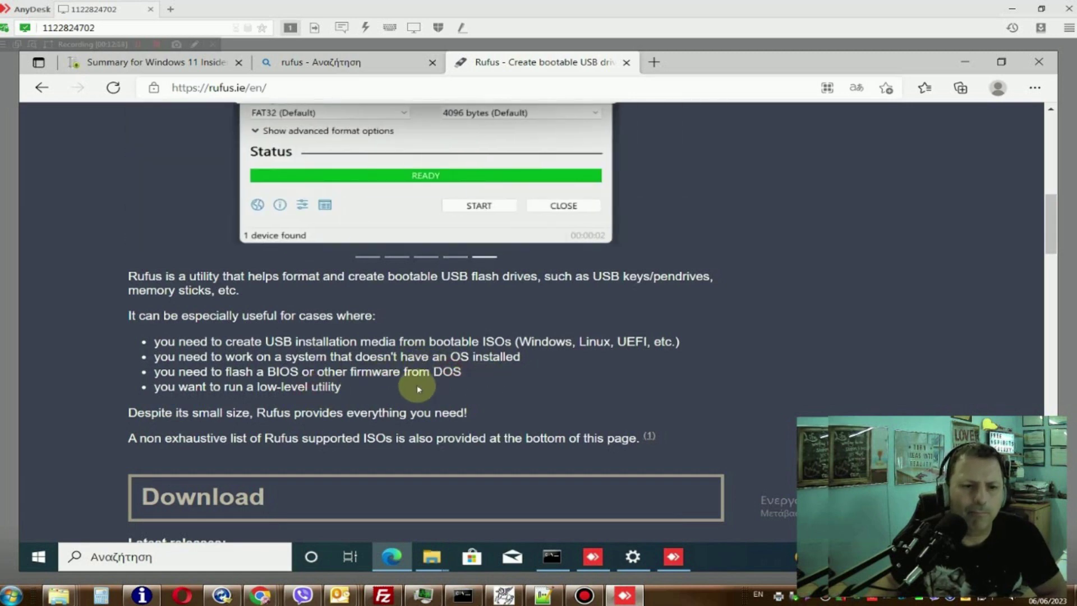
# Step: Examine the latest releases in the Rufus Download section, pointing out the standard rufus-4.1.exe for Windows x64
pyautogui.scroll(-5, 365, 384)
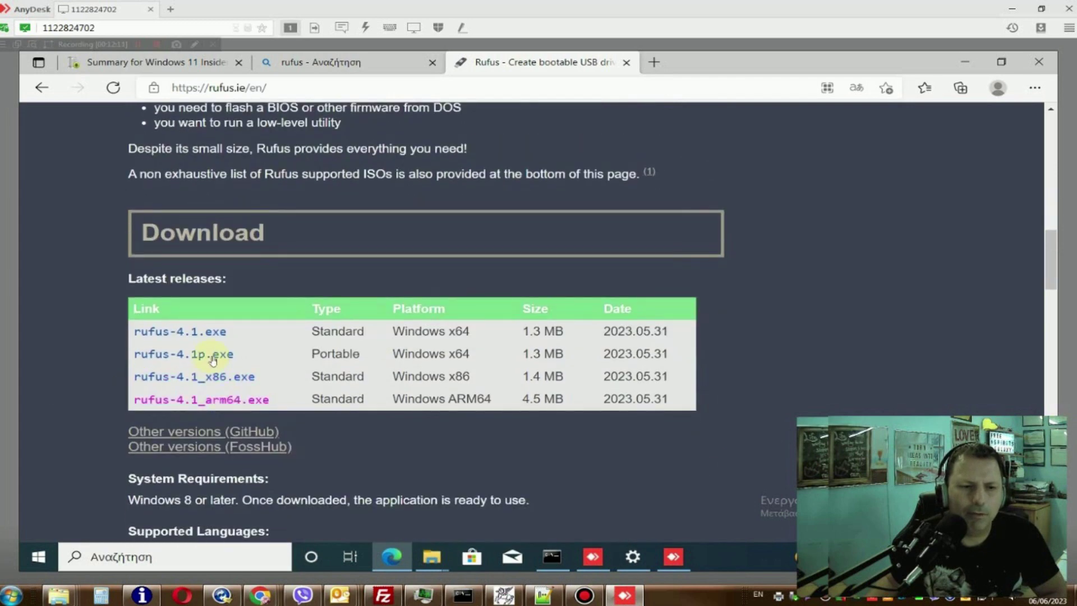
pyautogui.click(169, 338)
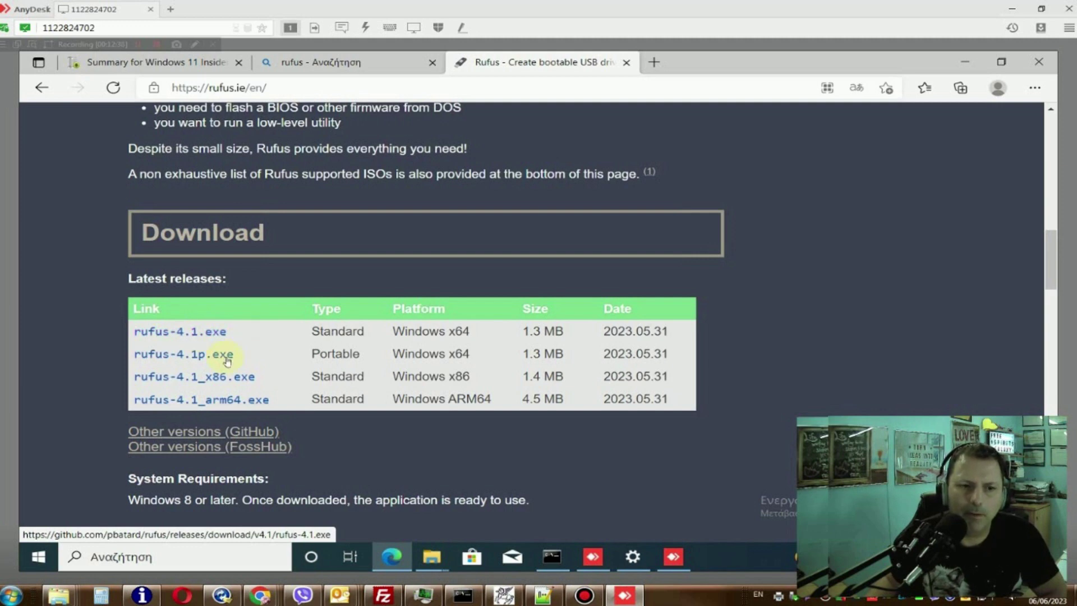
pyautogui.click(200, 338)
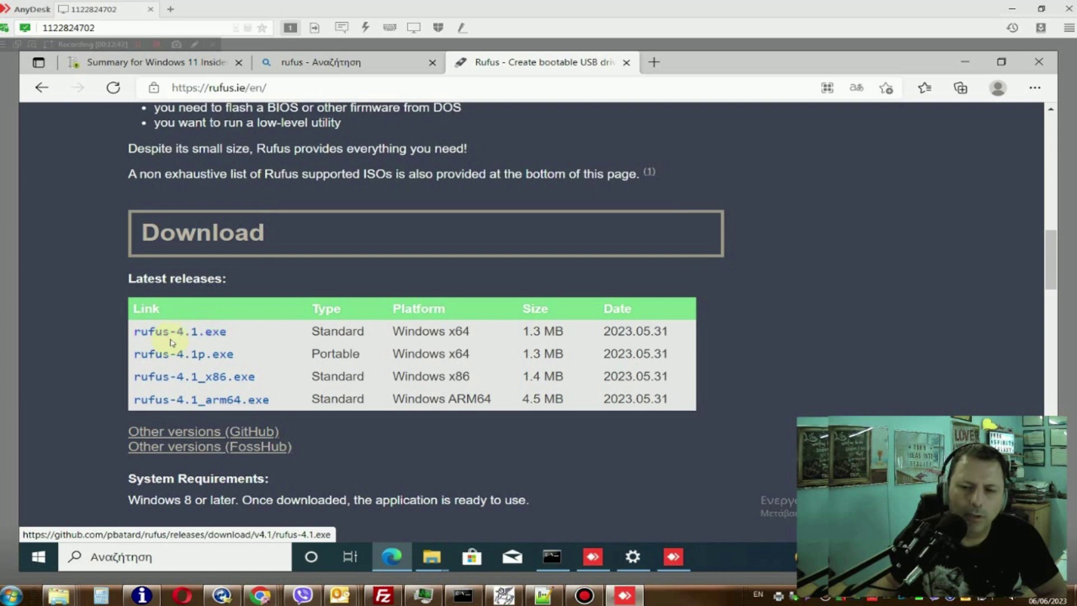
pyautogui.click(216, 339)
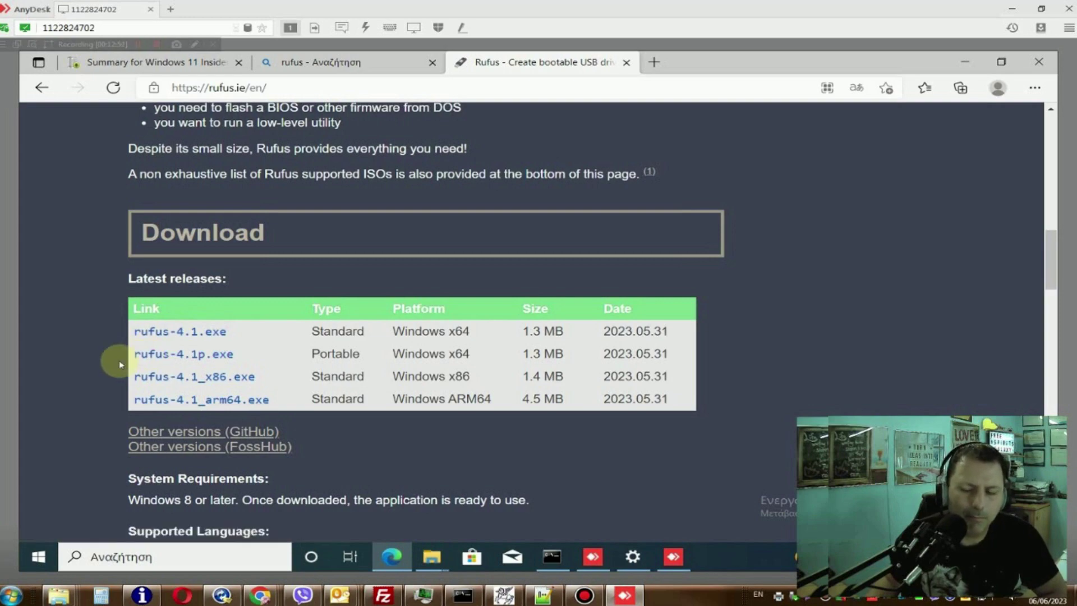
# Step: Look through the Rufus page's supported languages, usage, ISO support, FAQ and license sections, and return to the download list
pyautogui.scroll(-4, 104, 378)
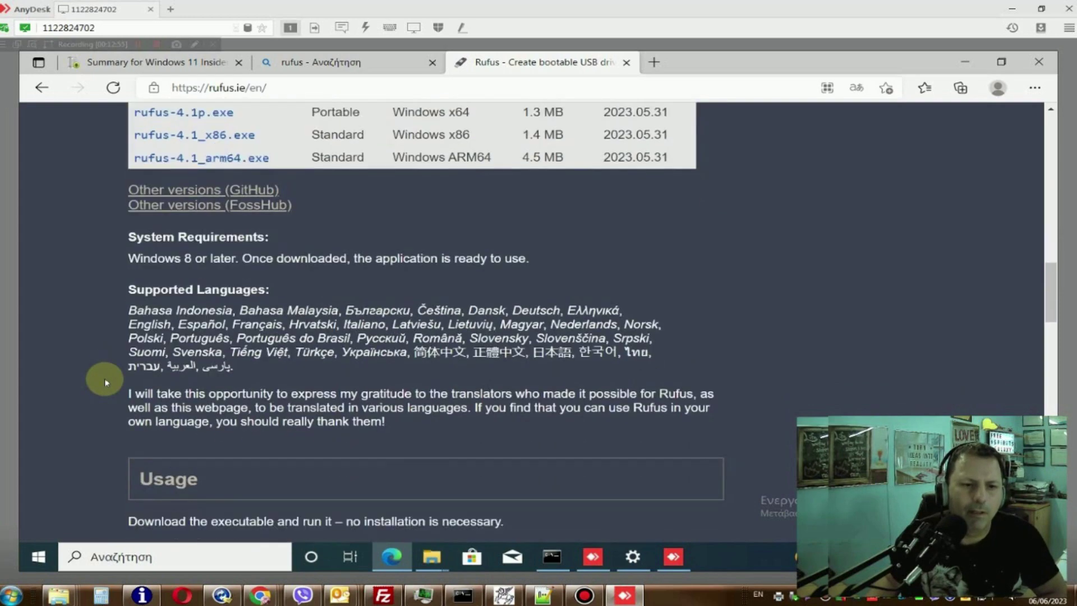
pyautogui.scroll(-4, 104, 378)
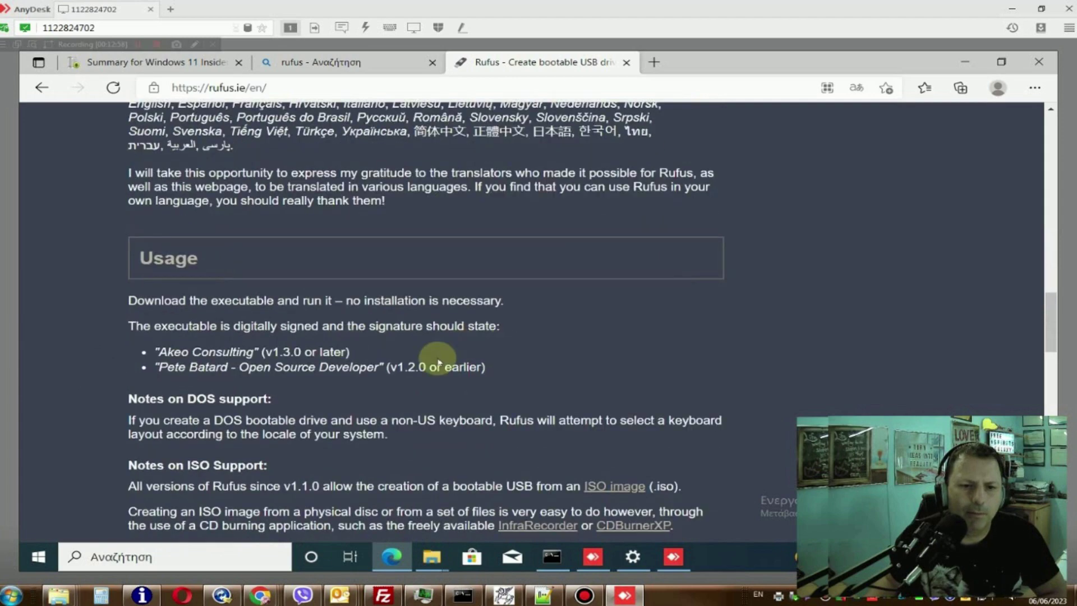
pyautogui.scroll(-6, 241, 392)
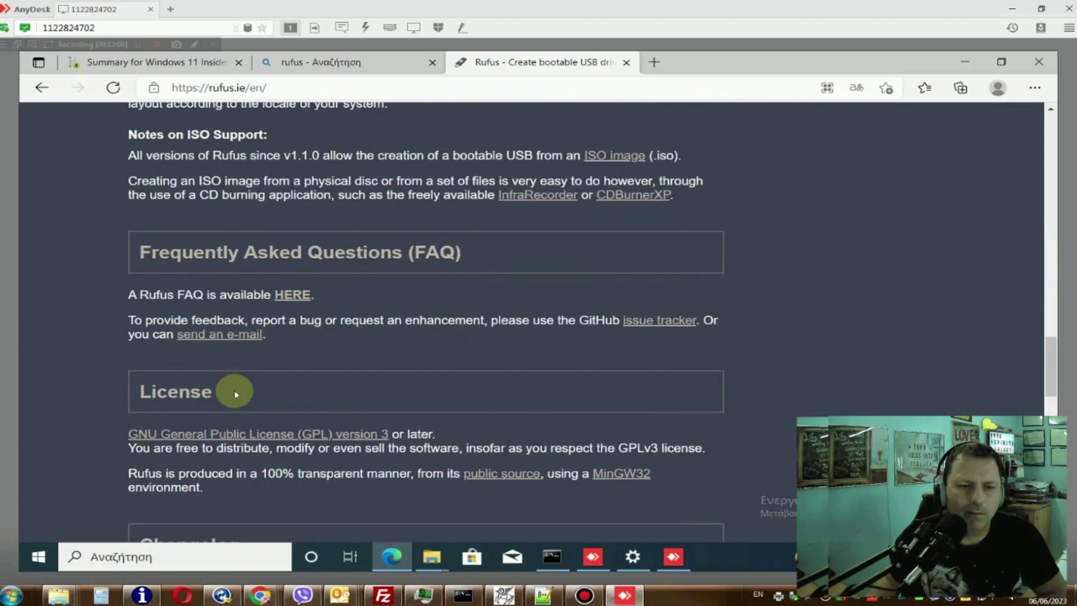
pyautogui.scroll(13, 235, 395)
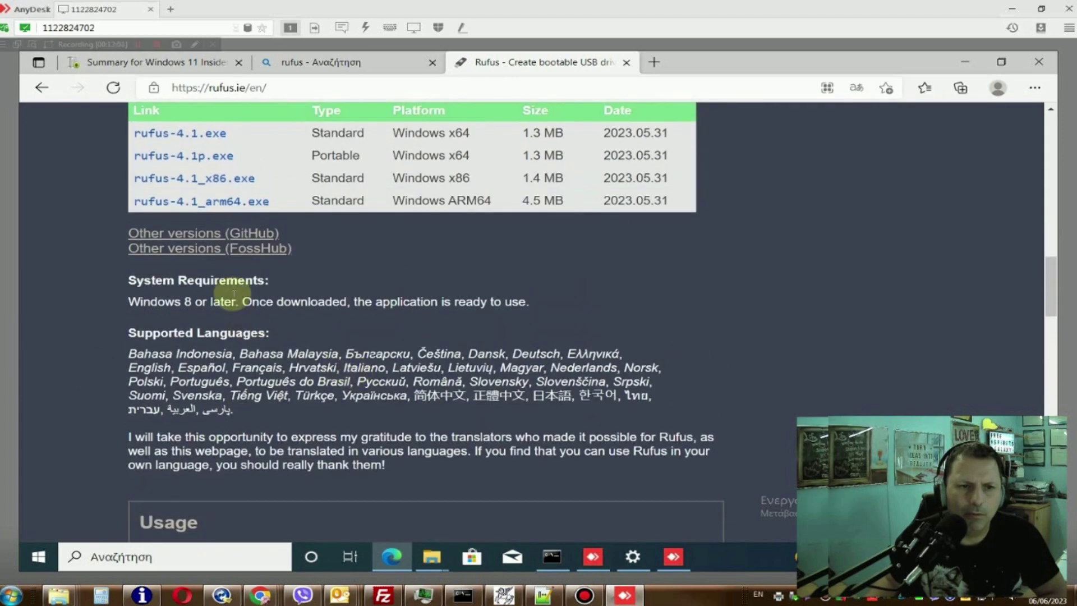
pyautogui.scroll(2, 229, 258)
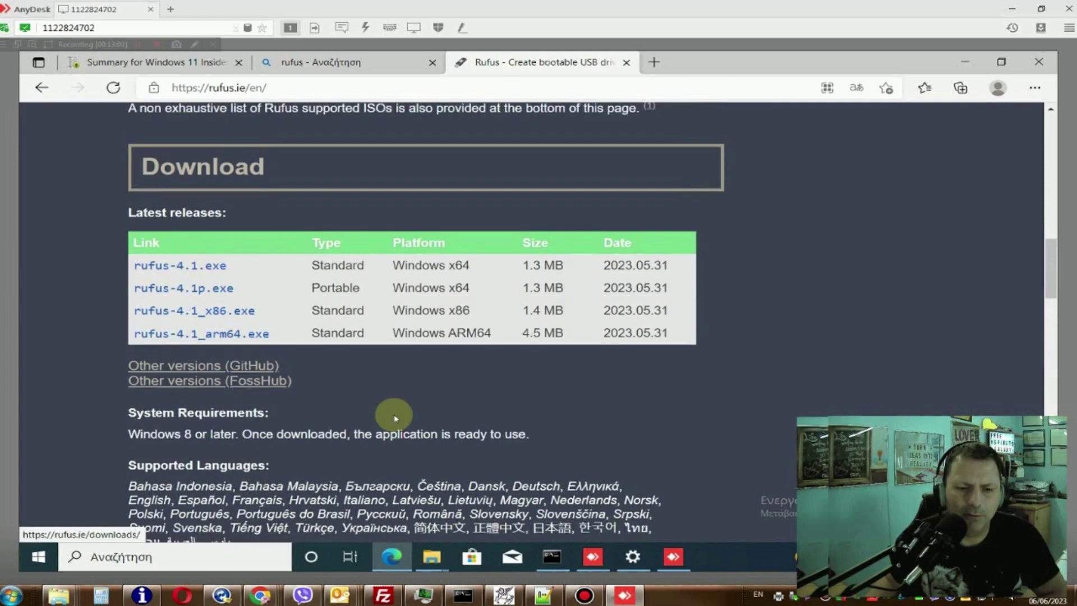
# Step: Switch to the File Explorer window showing folder 2 and go to folder 1 on drive C:
pyautogui.click(431, 556)
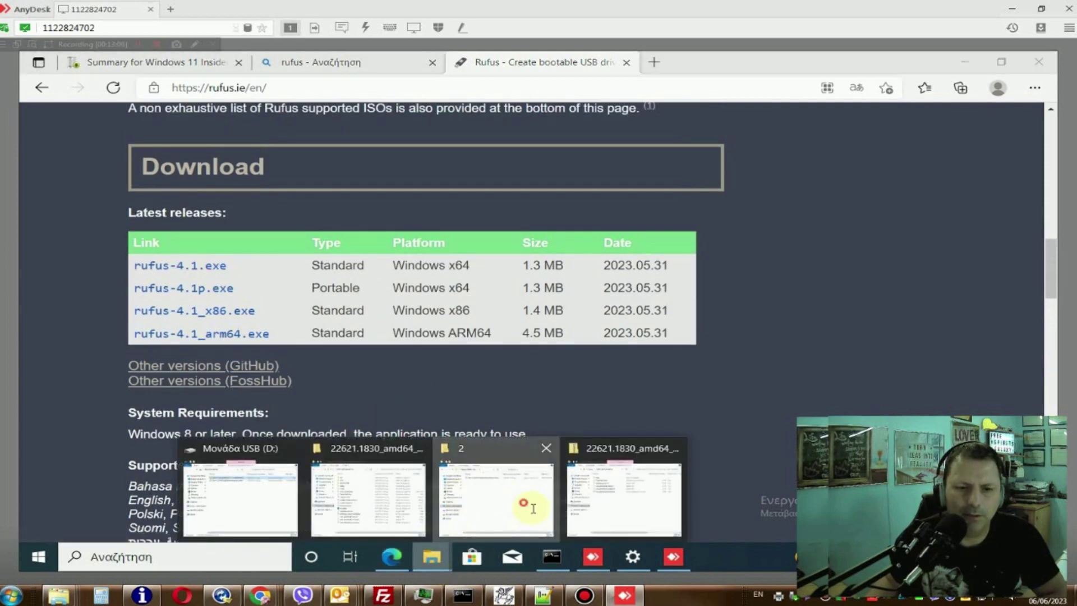
pyautogui.click(530, 506)
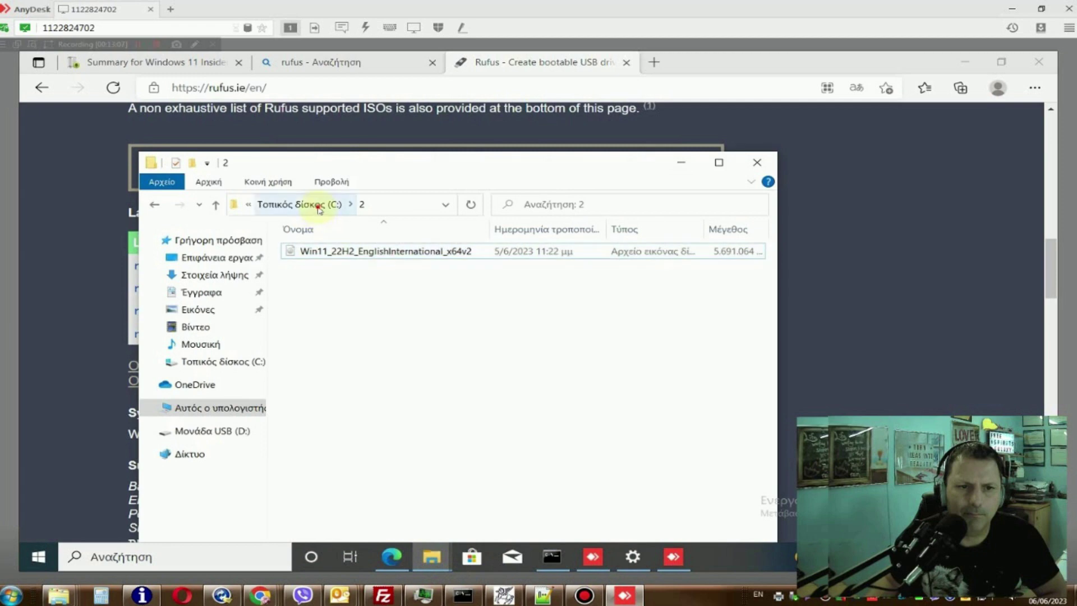
pyautogui.click(318, 206)
pyautogui.doubleClick(301, 251)
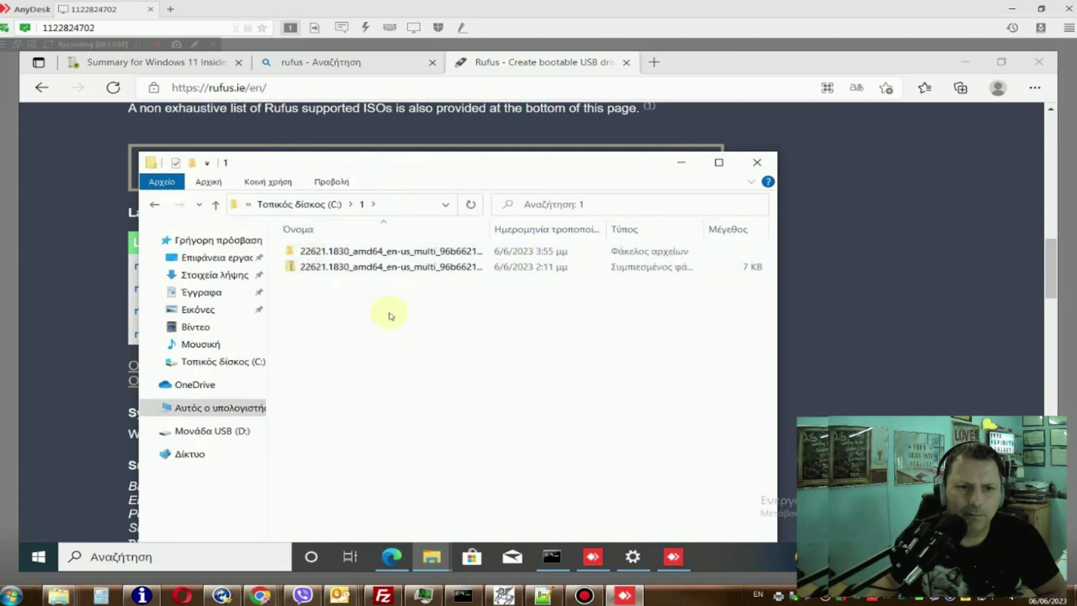
# Step: Copy the rufus-4.1 application from the root of drive C: into folder 1
pyautogui.click(323, 205)
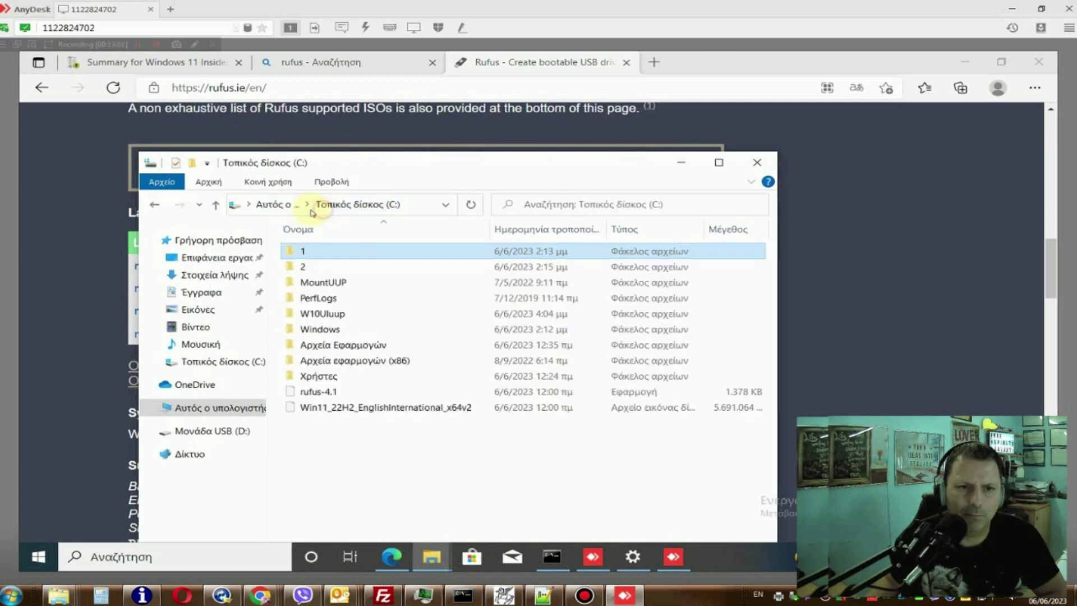
pyautogui.click(329, 394)
pyautogui.rightClick(329, 394)
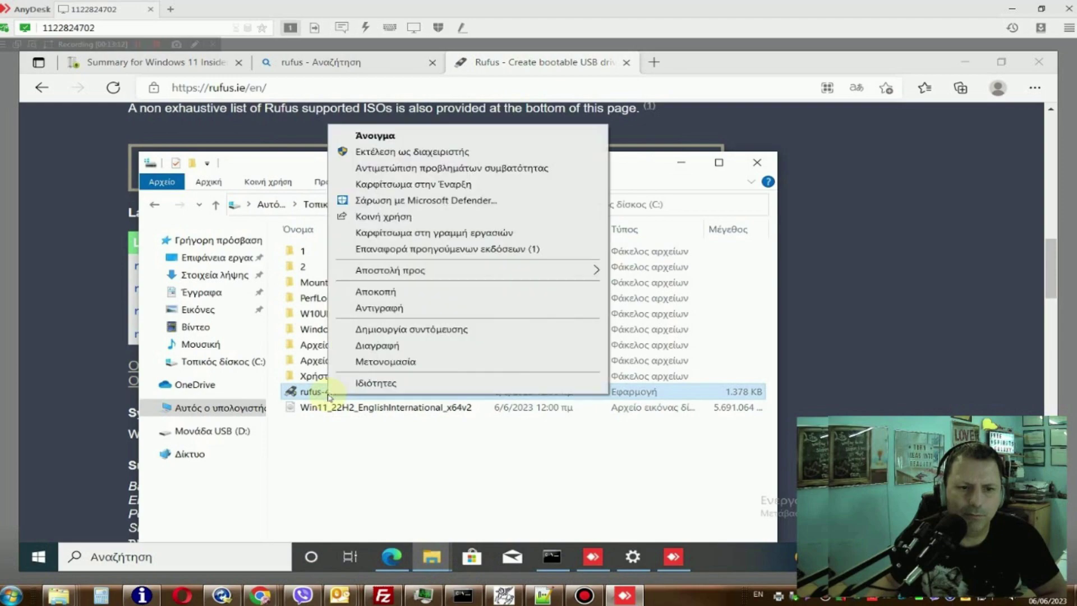
pyautogui.click(380, 308)
pyautogui.click(298, 252)
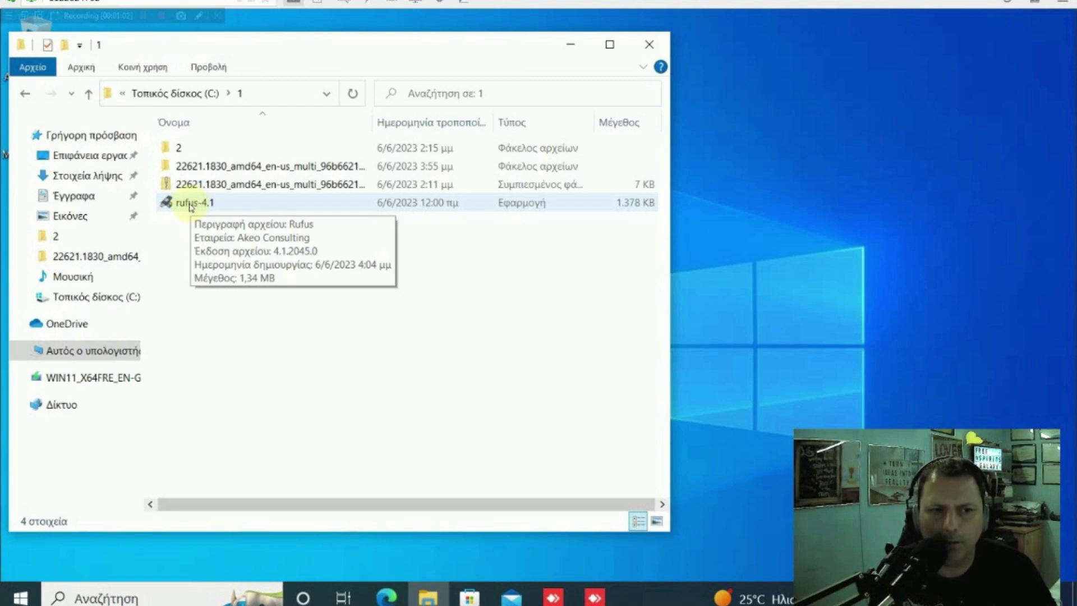
# Step: Launch rufus-4.1 from folder 1 and check that NO_LABEL (E:) [8 GB] is the target device
pyautogui.doubleClick(191, 203)
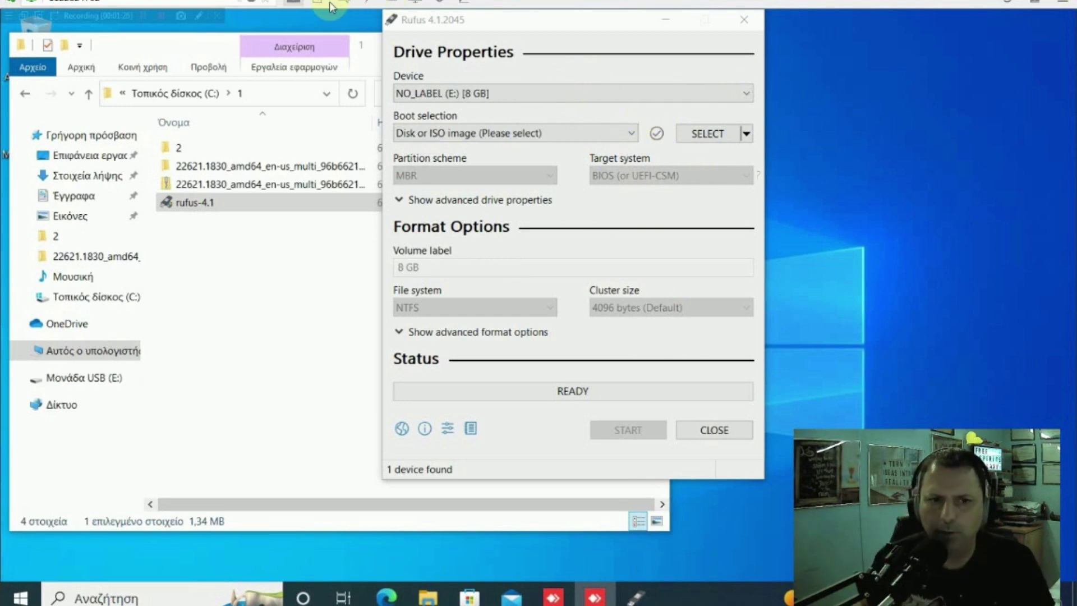
pyautogui.click(523, 96)
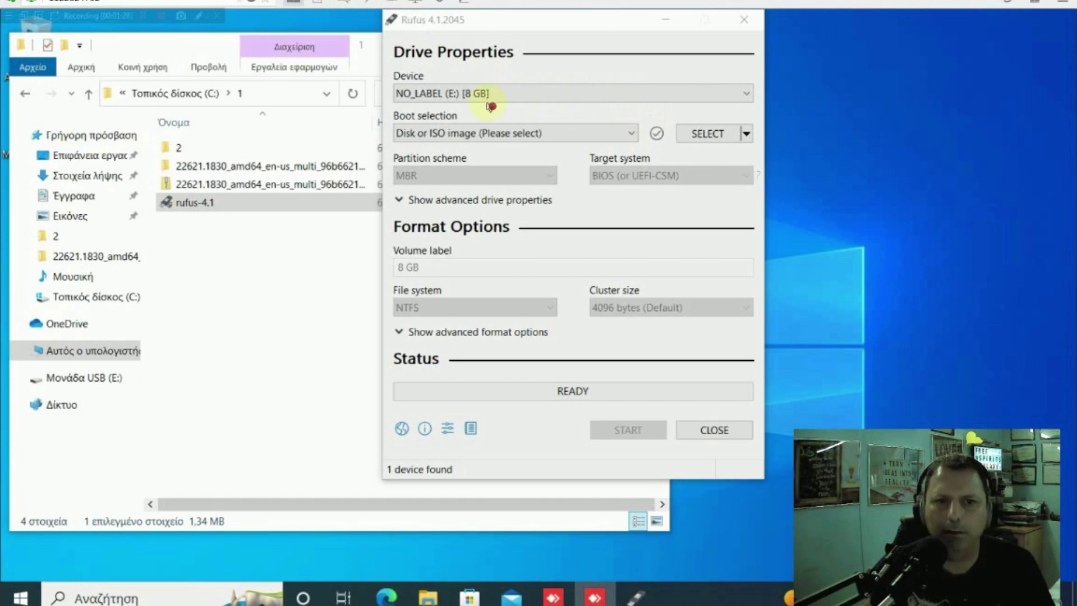
# Step: Load Win11_22H2_EnglishInternational_x64v2 from C:\1\2 as the boot image
pyautogui.click(708, 130)
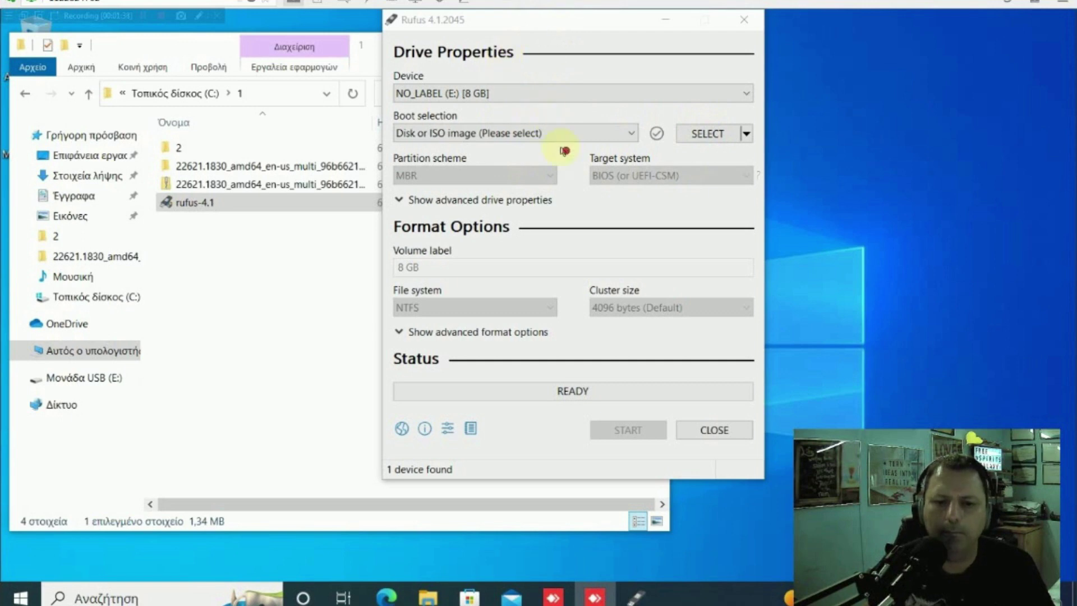
pyautogui.press('Escape')
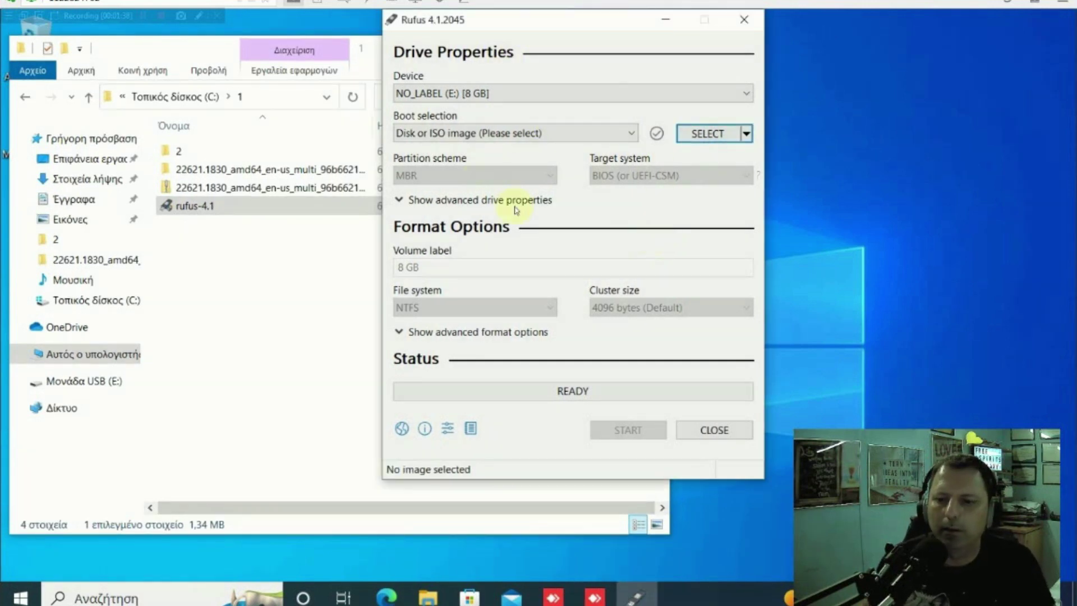
pyautogui.click(698, 133)
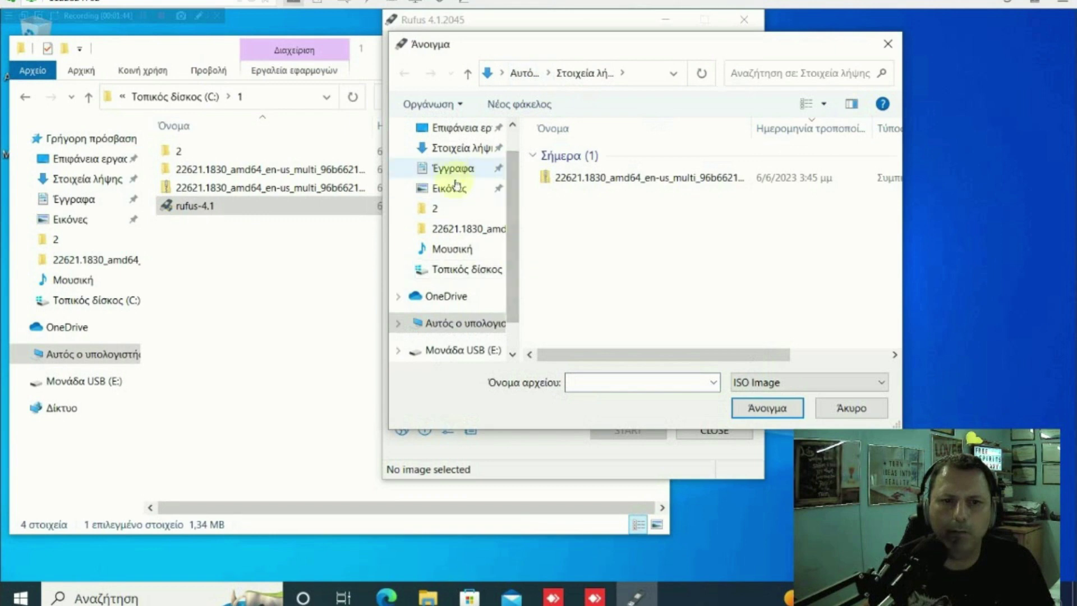
pyautogui.click(454, 272)
pyautogui.doubleClick(555, 156)
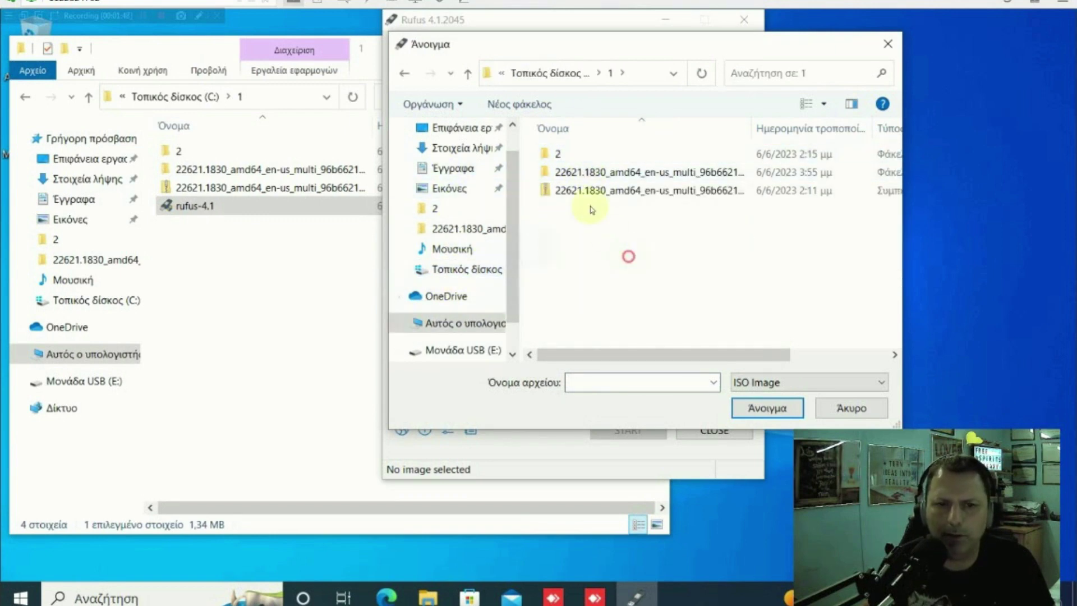
pyautogui.doubleClick(551, 152)
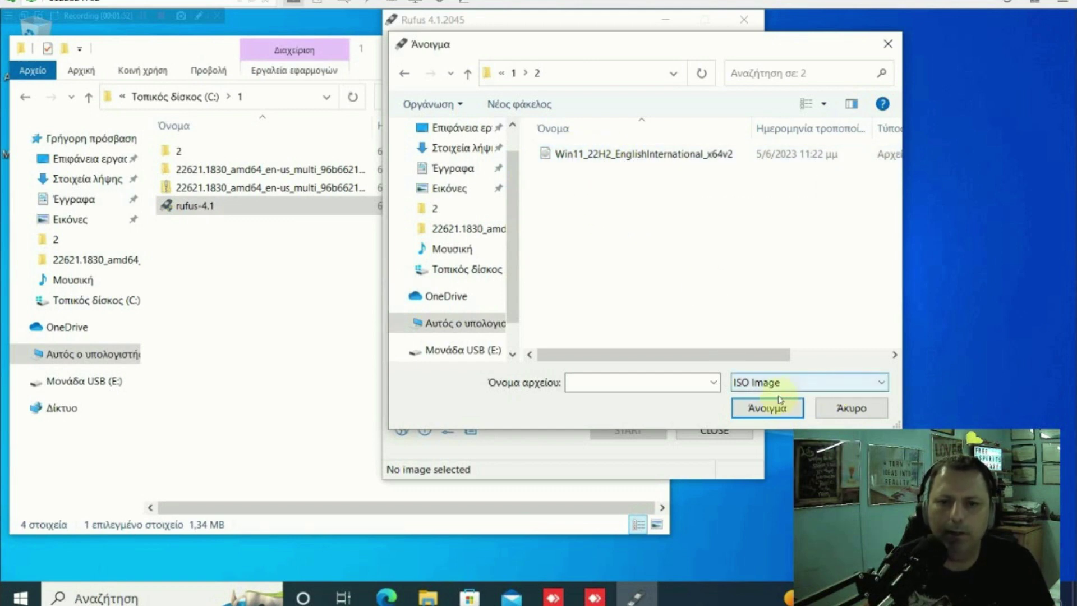
pyautogui.click(604, 156)
pyautogui.click(767, 407)
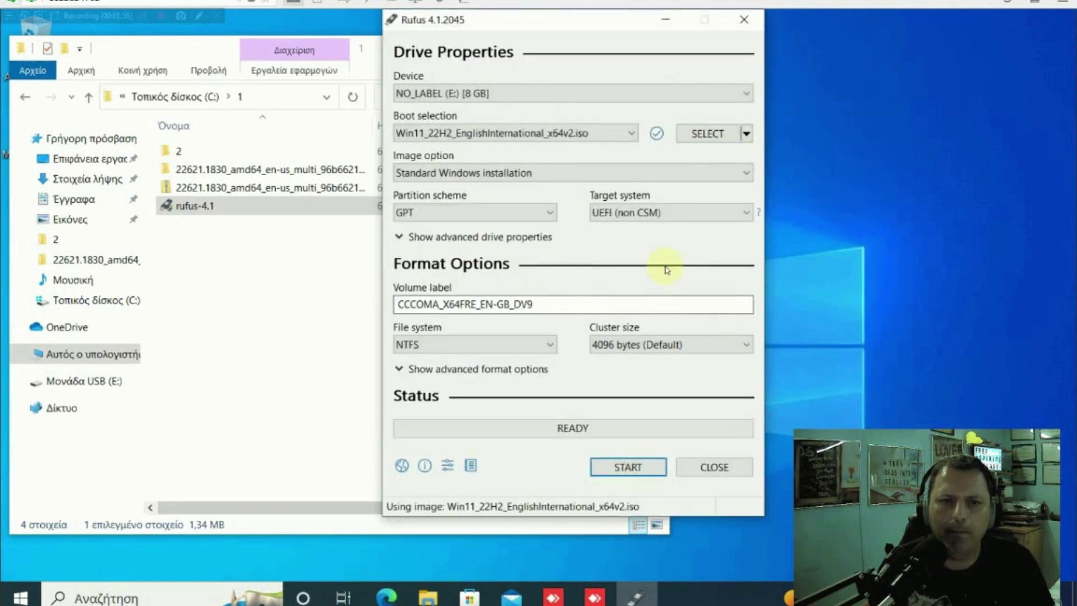
# Step: Keep the image option at Standard Windows installation and set the partition scheme to MBR
pyautogui.click(510, 176)
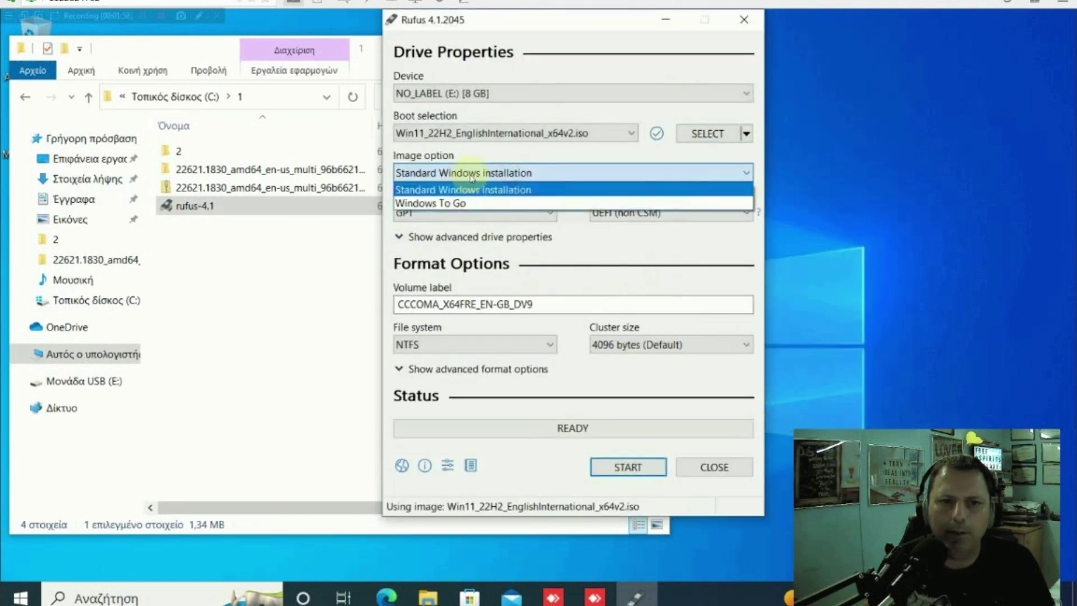
pyautogui.click(485, 178)
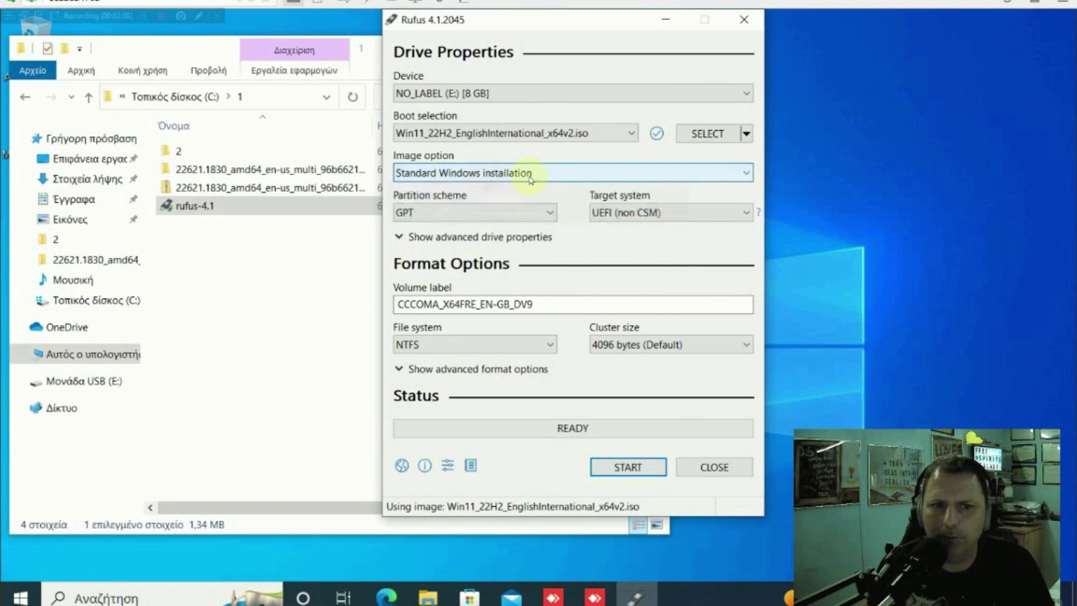
pyautogui.click(531, 212)
pyautogui.click(475, 228)
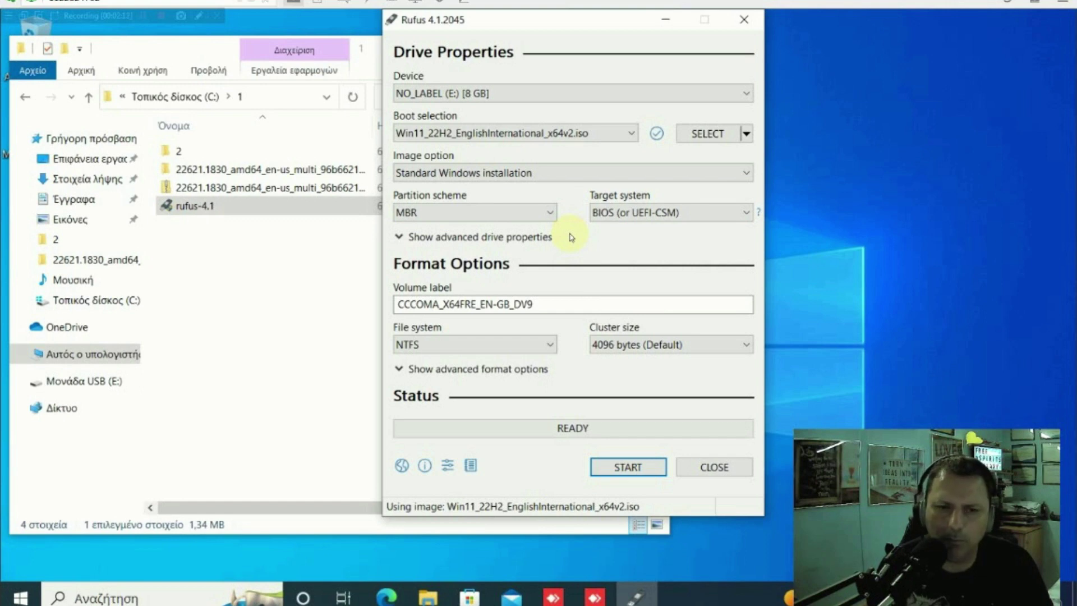
# Step: Show the advanced drive properties and keep MBR as the partition scheme
pyautogui.click(403, 238)
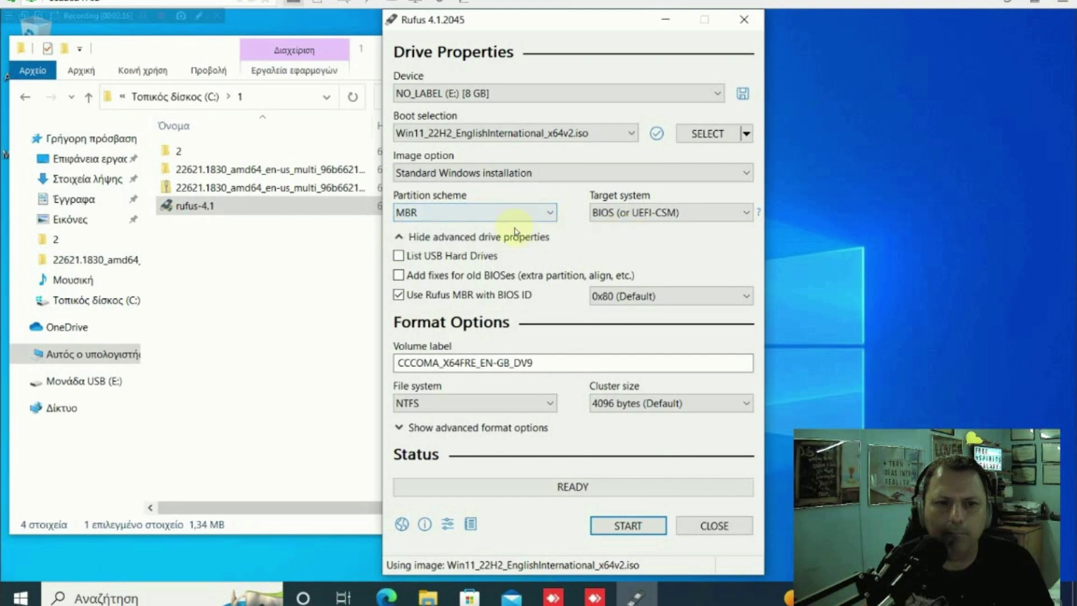
pyautogui.click(539, 214)
pyautogui.click(443, 228)
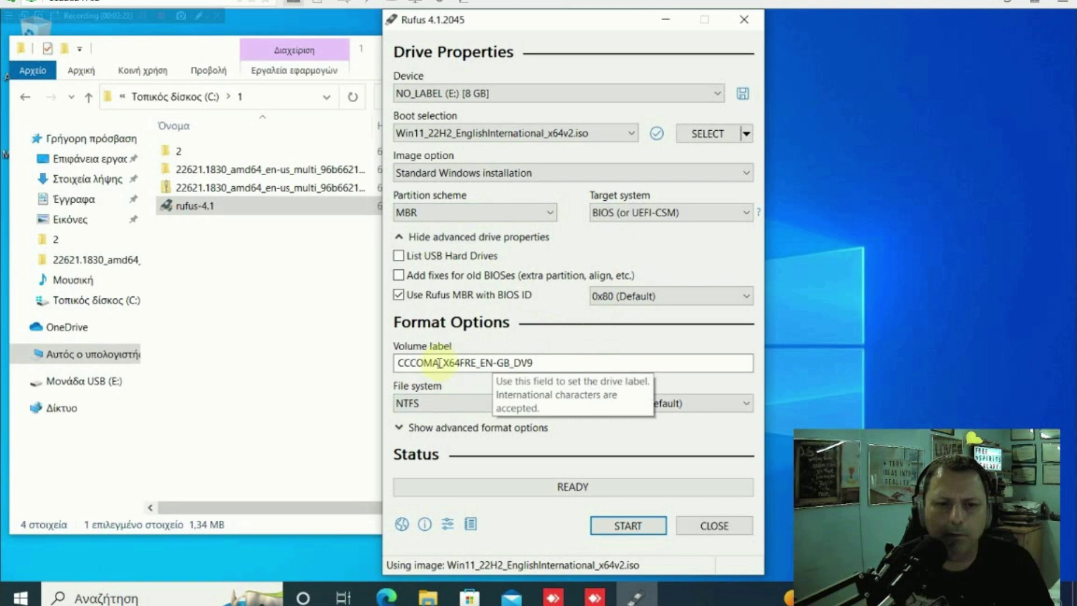
# Step: Replace the CCCOMA prefix of the volume label so that it reads WIN11_X64FRE_EN-GB_DV9
pyautogui.moveTo(439, 363); pyautogui.dragTo(392, 365)
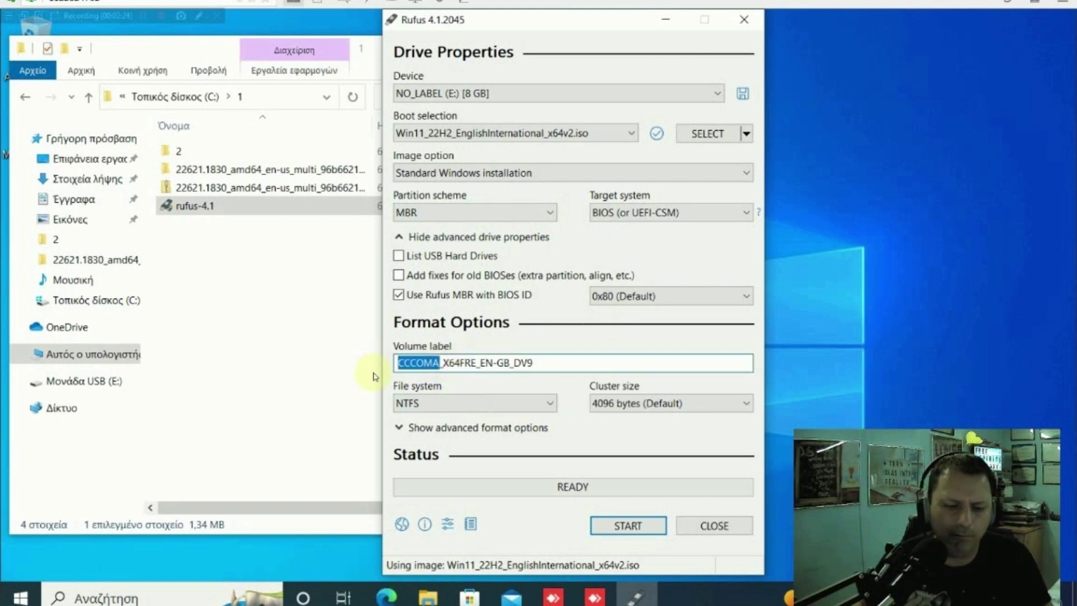
pyautogui.write('win_')
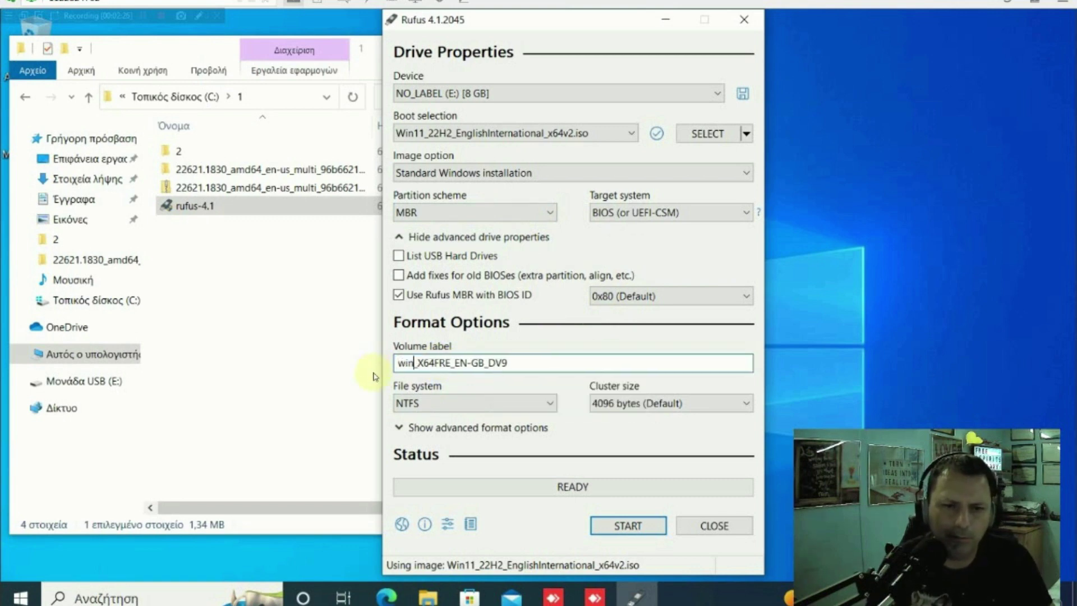
pyautogui.press('BackSpace')
pyautogui.press('BackSpace')
pyautogui.press('BackSpace')
pyautogui.press('BackSpace')
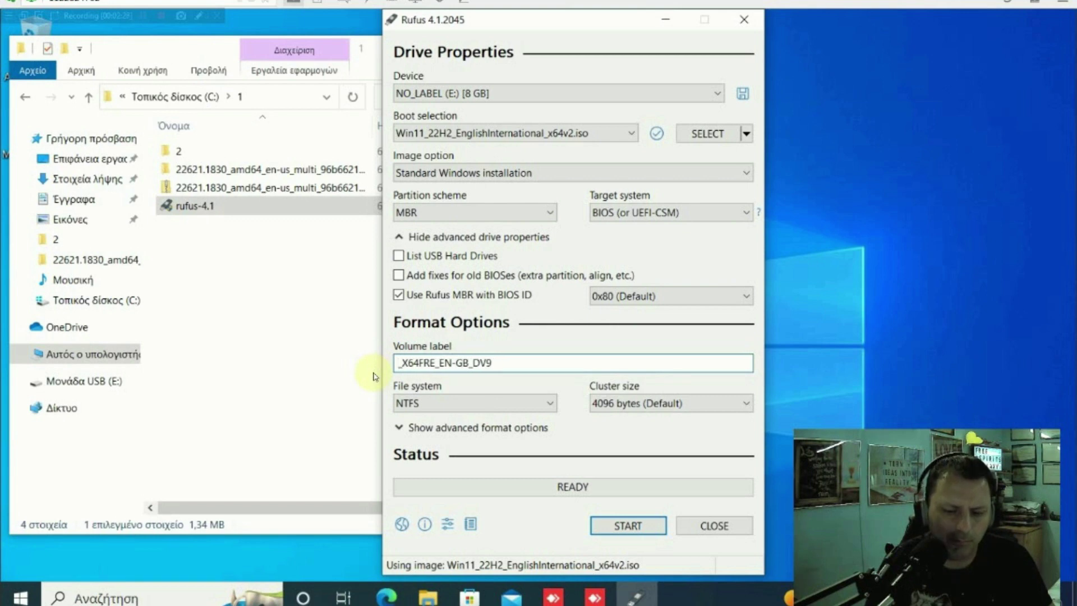
pyautogui.write('WIN11')
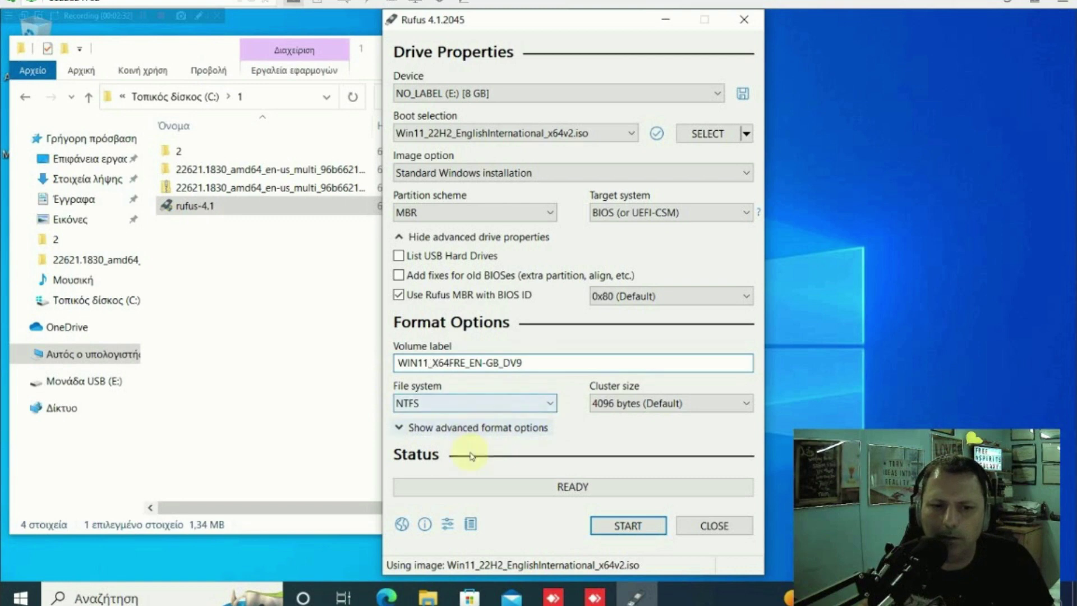
# Step: Start writing the USB drive with all six Windows installation customizations enabled and local username user, accepting the erasure of device E:
pyautogui.click(639, 526)
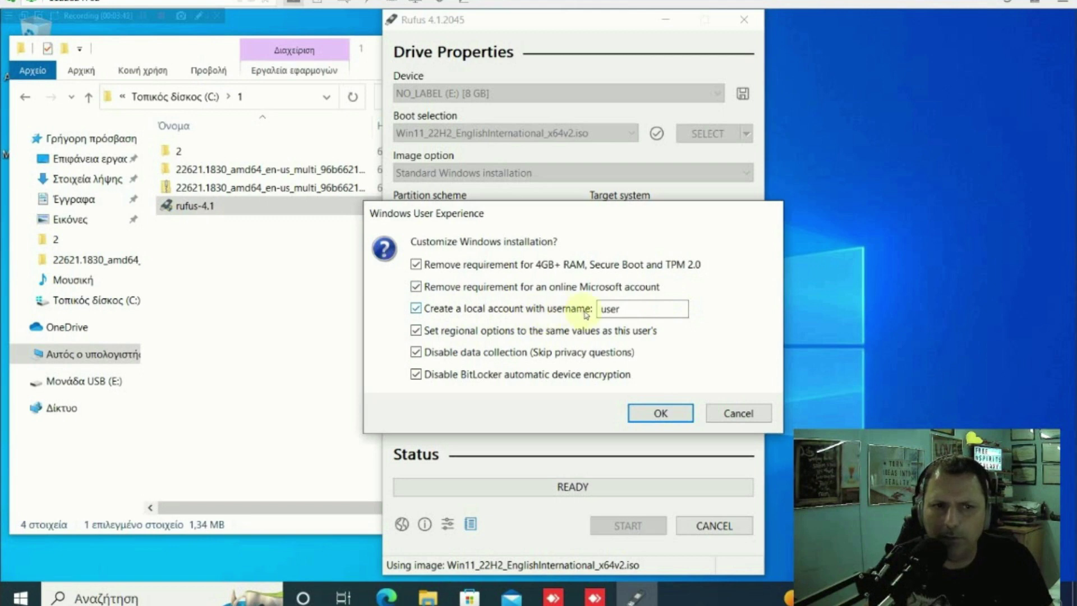
pyautogui.click(372, 44)
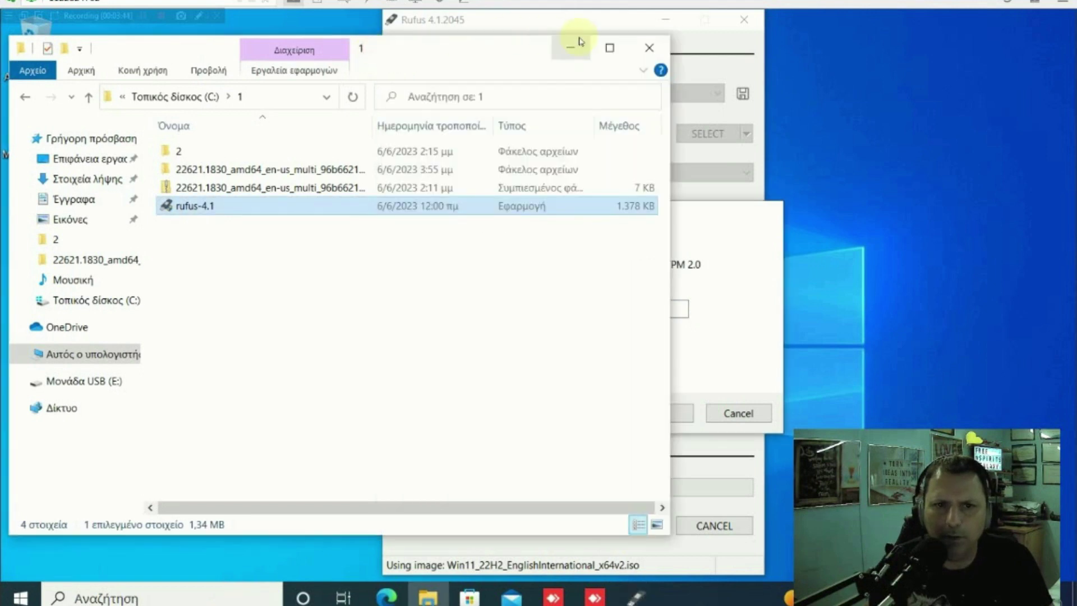
pyautogui.click(580, 43)
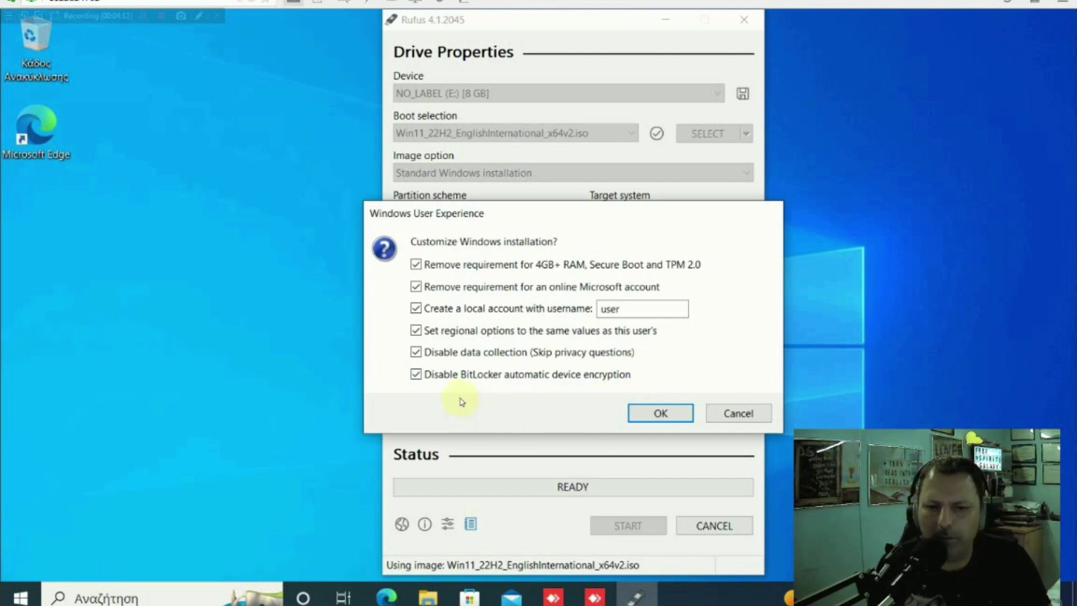
pyautogui.click(655, 415)
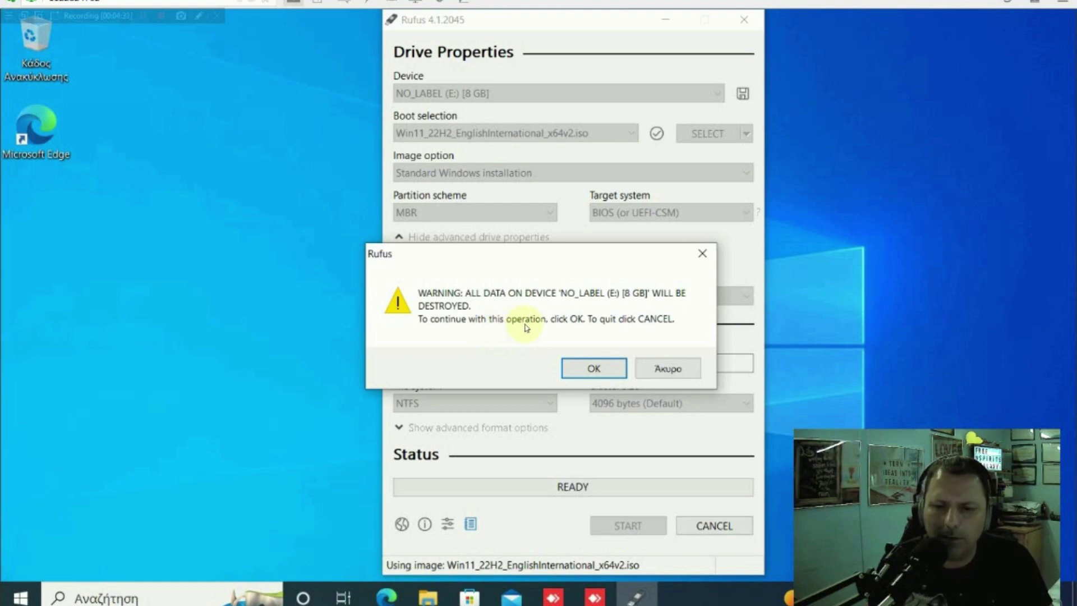
pyautogui.click(594, 369)
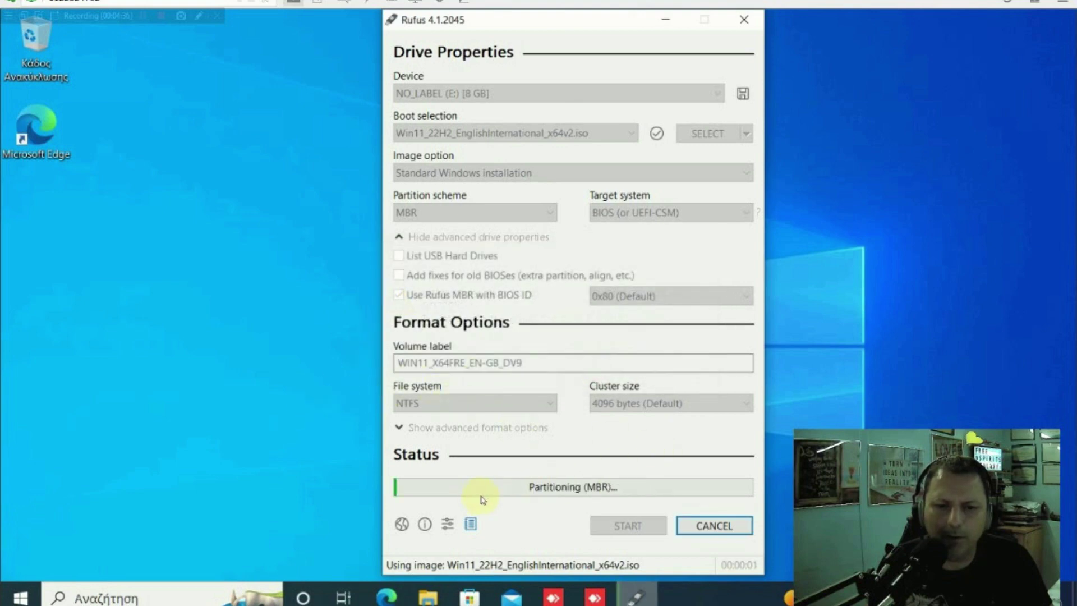